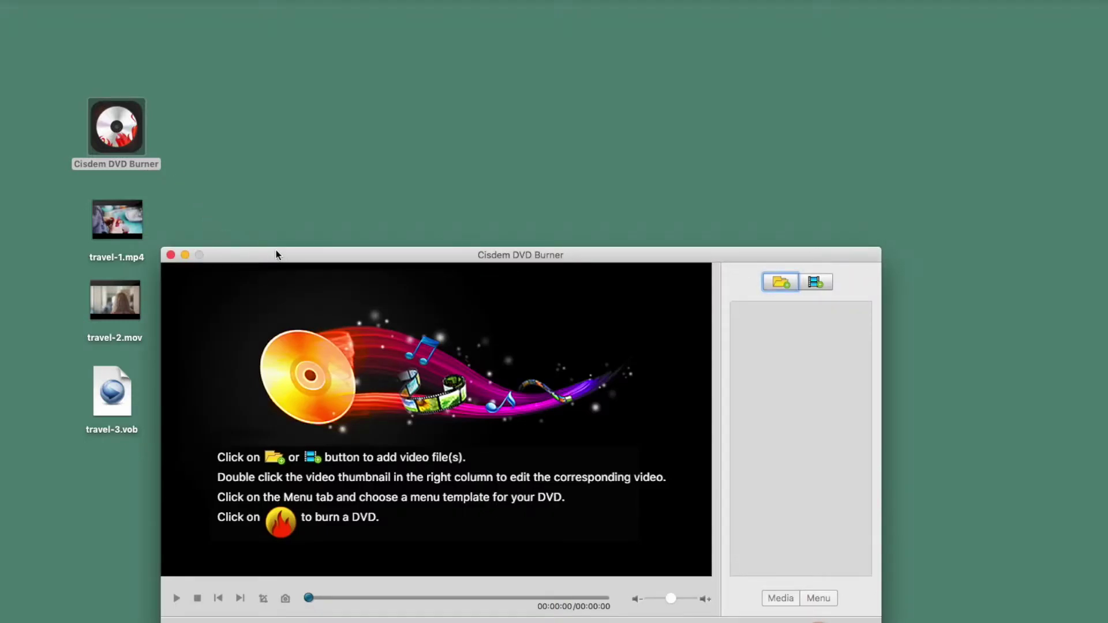
- Drag the Cisdem DVD Burner window so the whole project window is visible
{"action": "left_click_drag", "start_coordinate": [276, 254], "coordinate": [365, 108]}
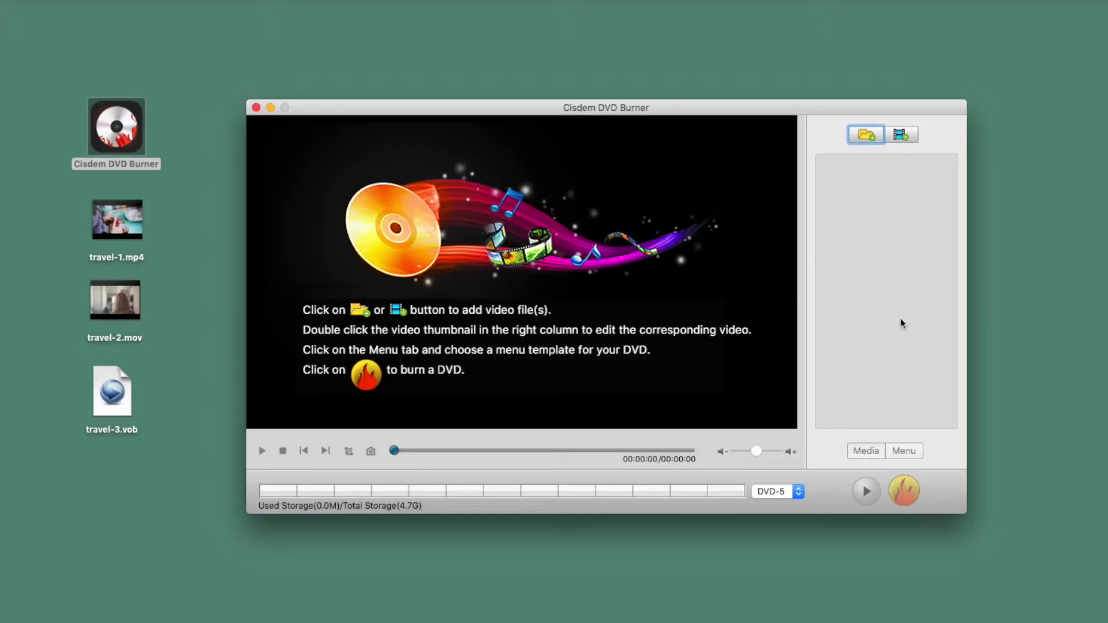
- Add travel-1.mp4, travel-2.mov and travel-3.vob to the media list
{"action": "left_click_drag", "start_coordinate": [118, 219], "coordinate": [894, 215]}
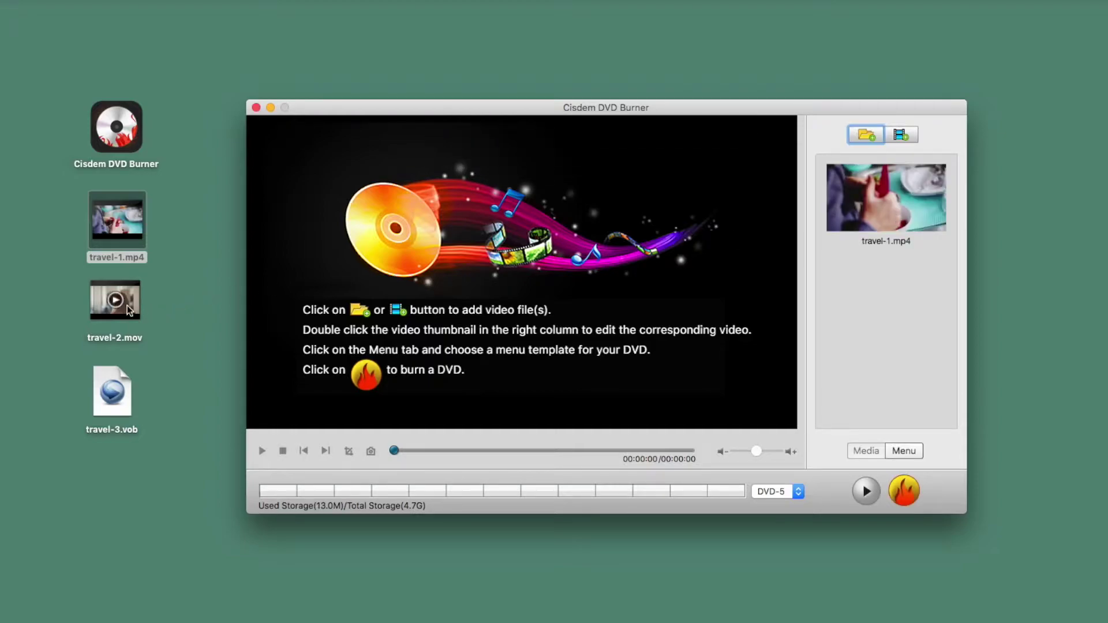
{"action": "left_click_drag", "start_coordinate": [129, 311], "coordinate": [860, 300]}
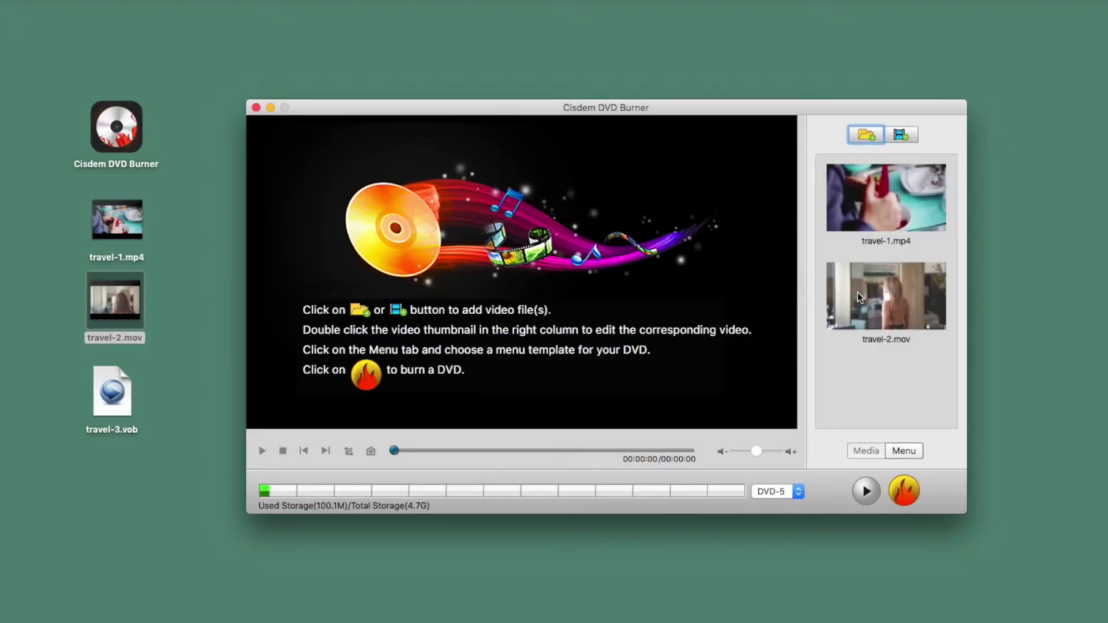
{"action": "left_click_drag", "start_coordinate": [107, 397], "coordinate": [874, 383]}
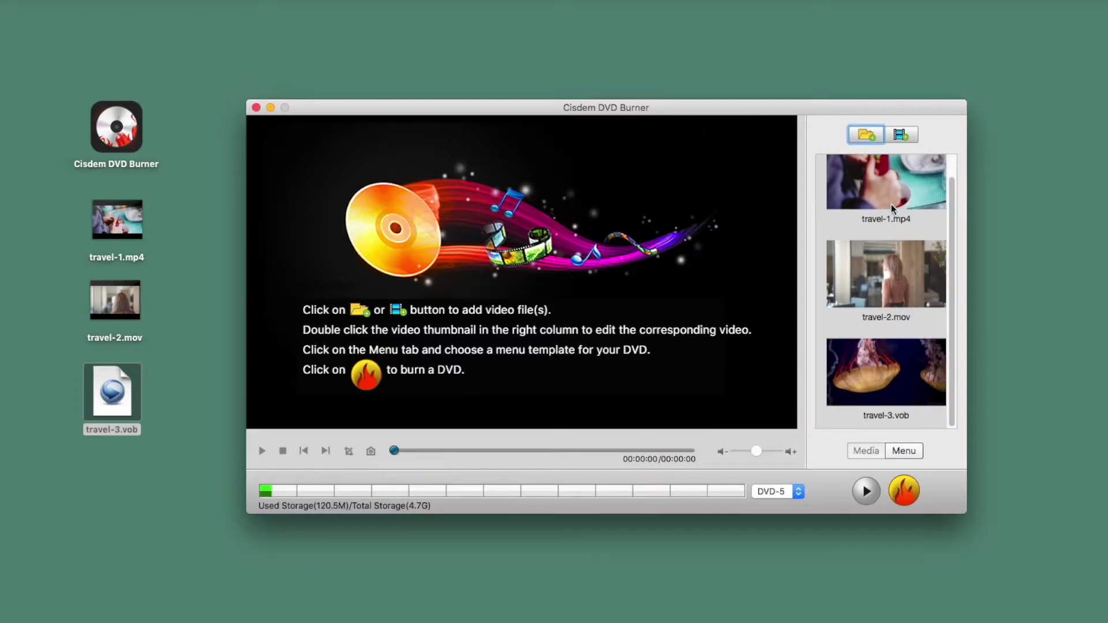
- Crop travel-1.mp4 to 16:9 at width 1,435 with a left offset of 4
{"action": "double_click", "coordinate": [887, 187]}
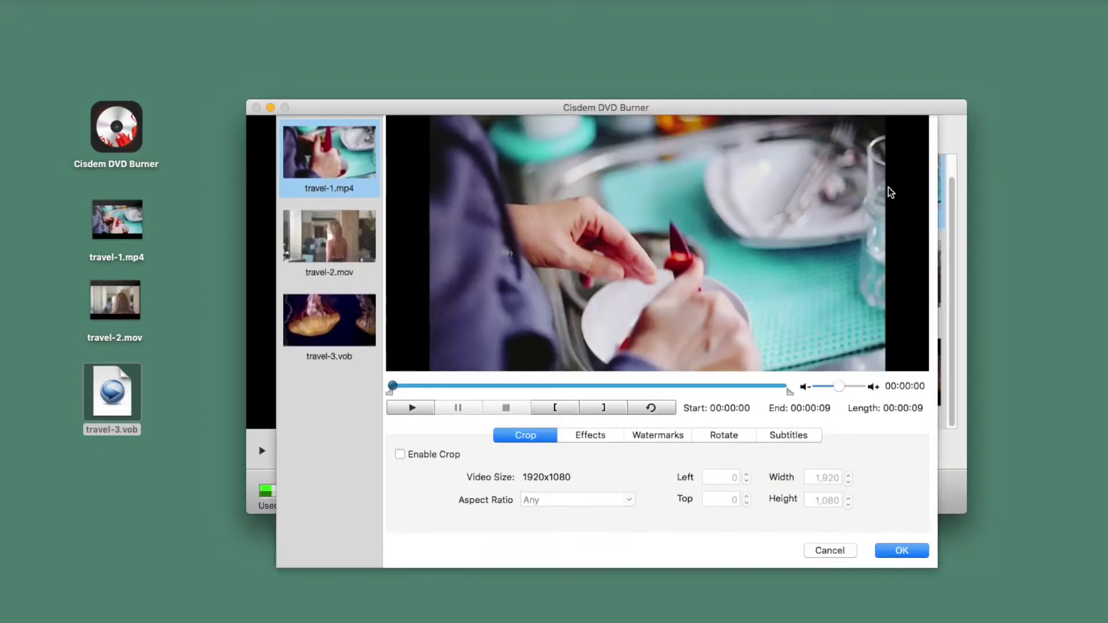
{"action": "left_click", "coordinate": [401, 455]}
{"action": "left_click", "coordinate": [628, 500]}
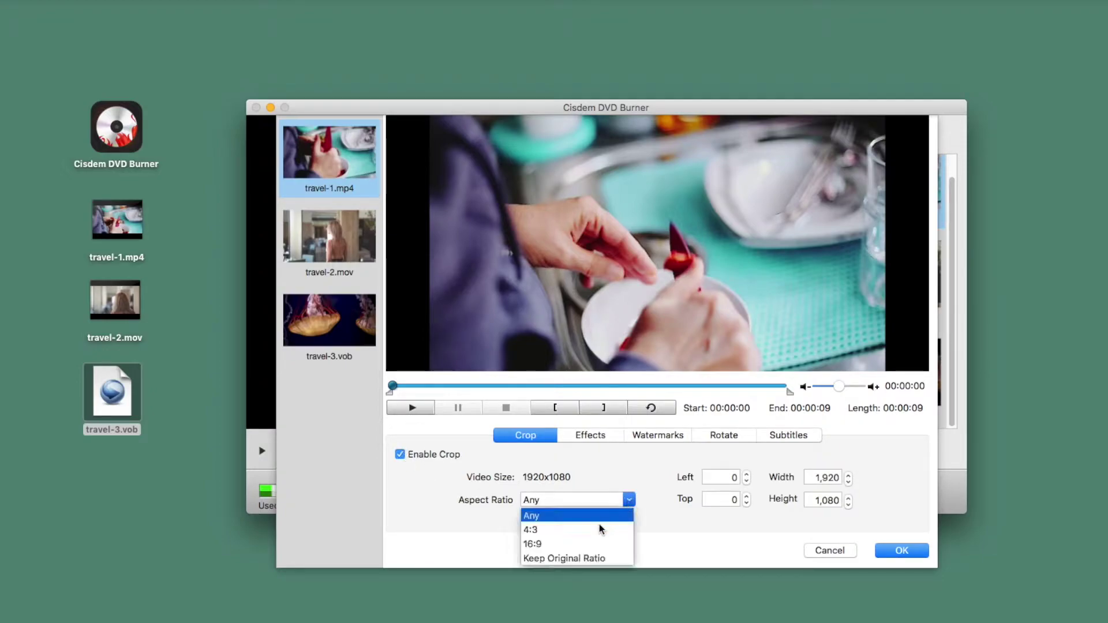
{"action": "left_click", "coordinate": [599, 529]}
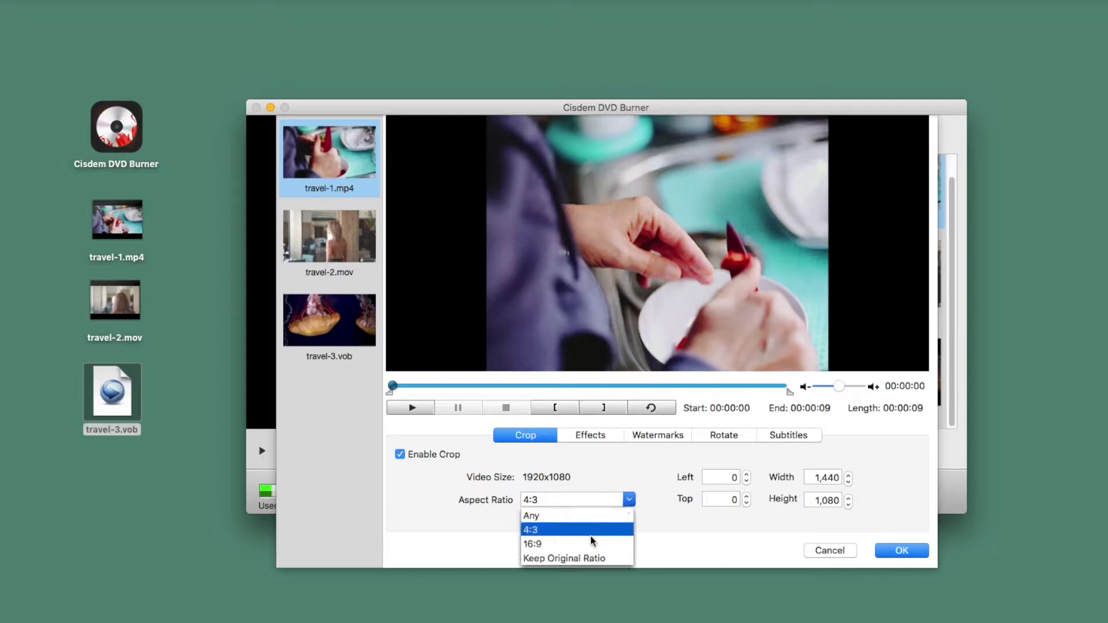
{"action": "left_click", "coordinate": [588, 543]}
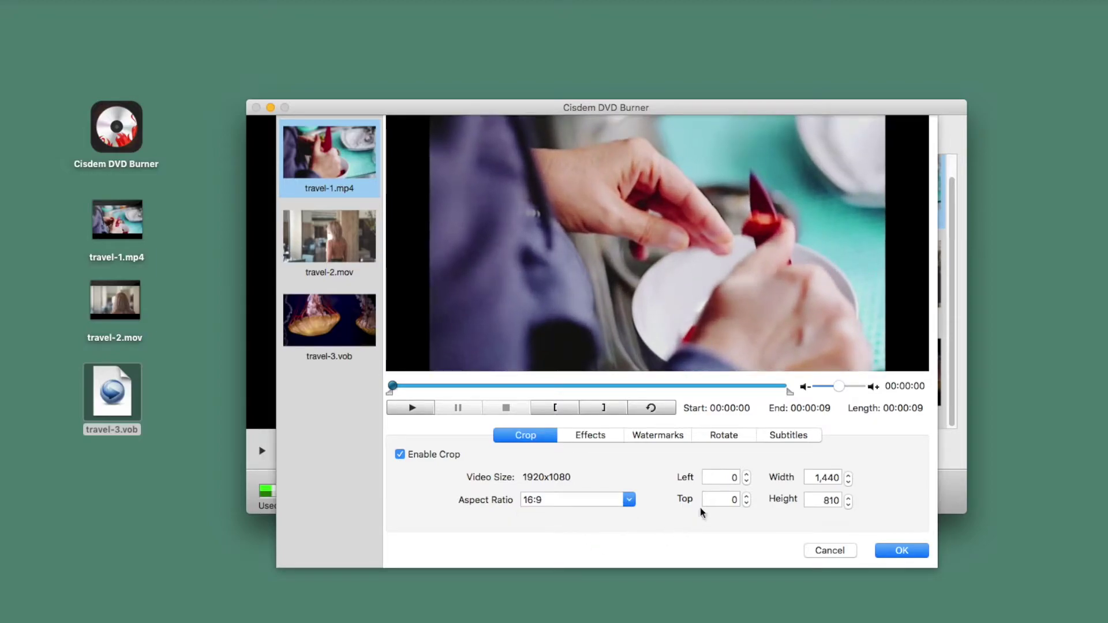
{"action": "left_click", "coordinate": [747, 474]}
{"action": "left_click", "coordinate": [747, 474]}
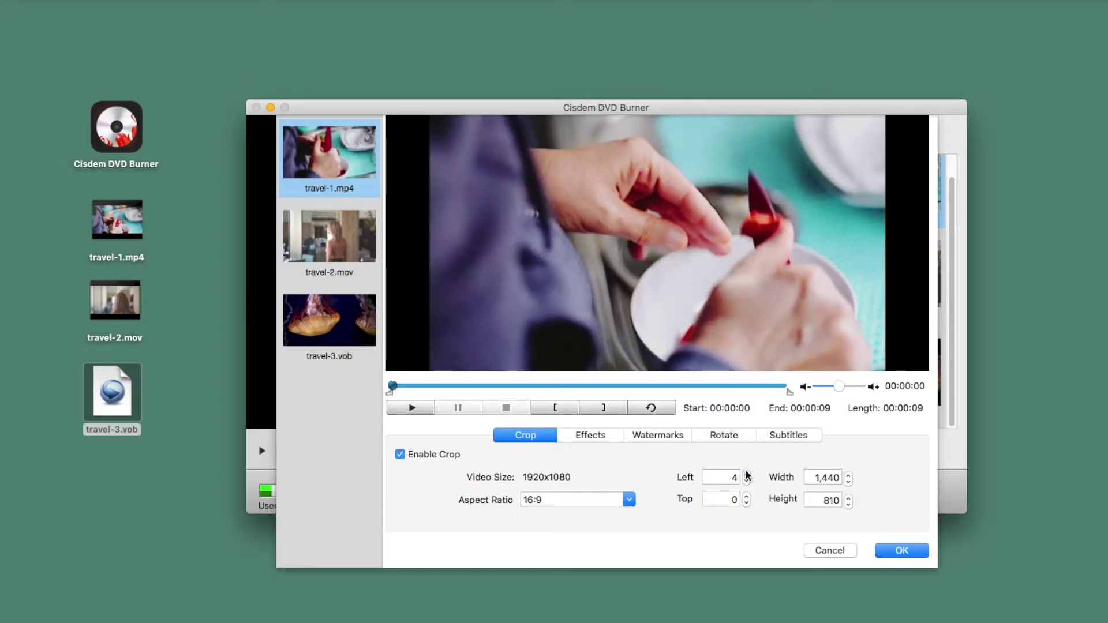
{"action": "left_click", "coordinate": [849, 482]}
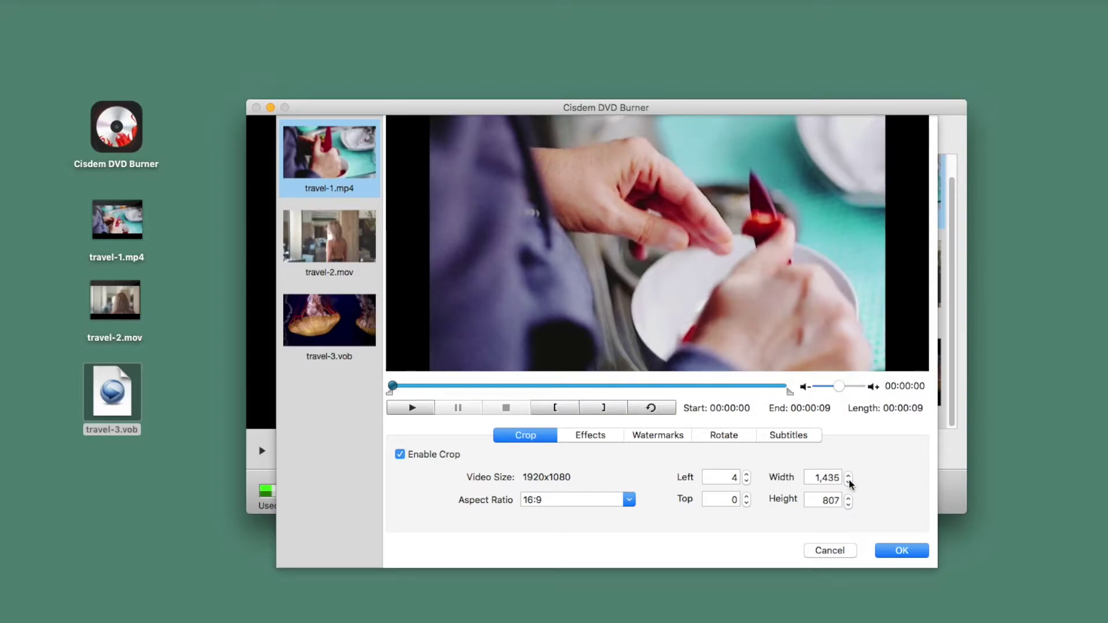
{"action": "left_click", "coordinate": [591, 437]}
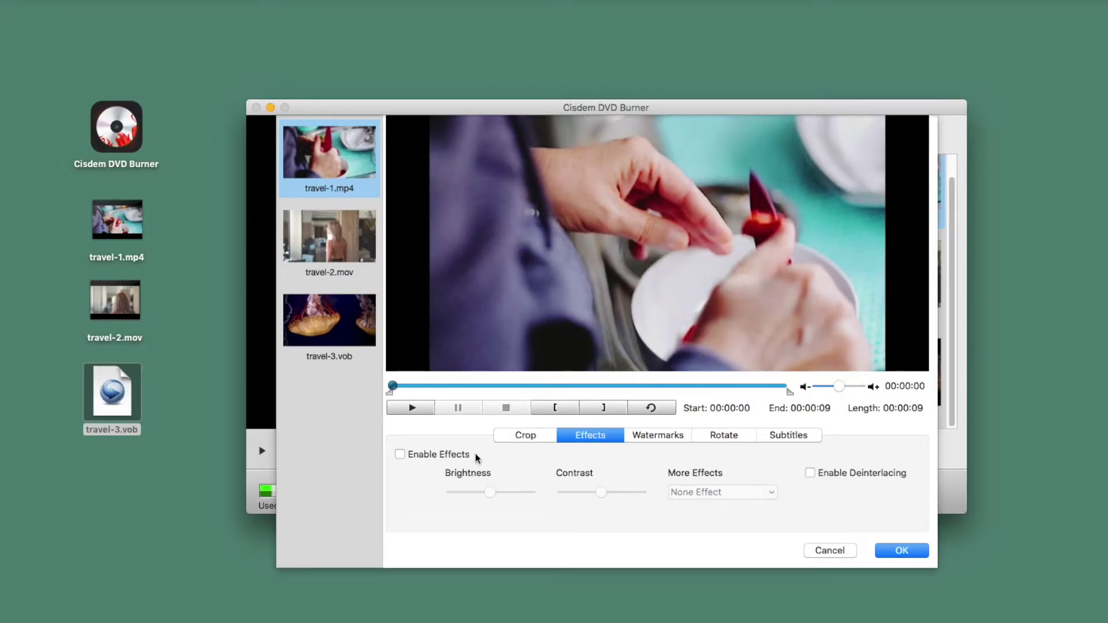
- Enable effects on travel-1.mp4, slightly lower brightness and contrast, and apply the Video effect
{"action": "left_click", "coordinate": [398, 456]}
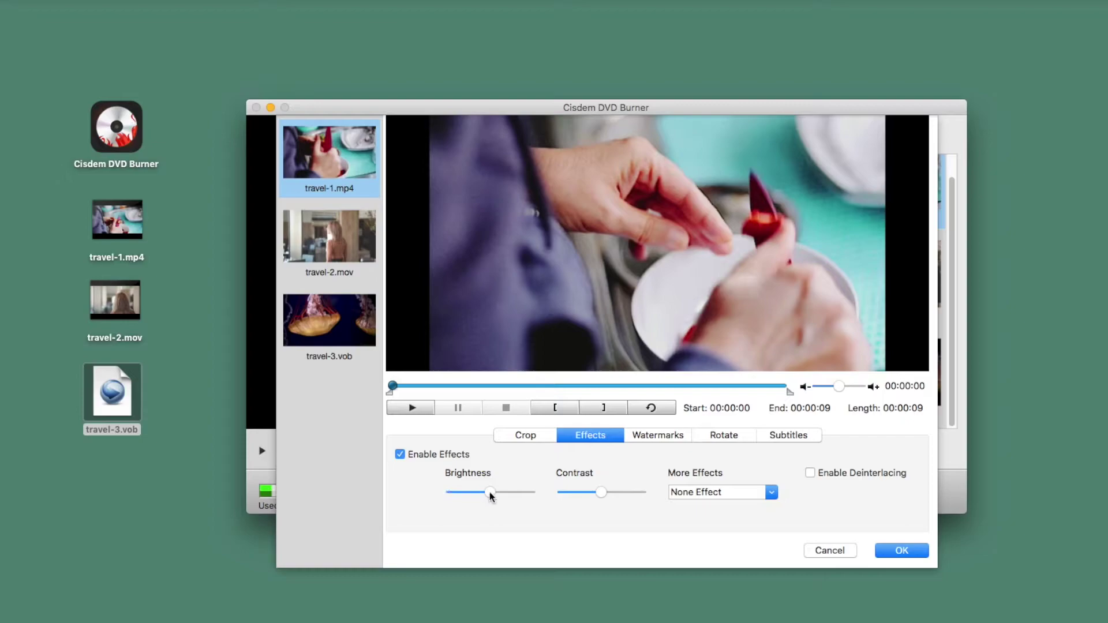
{"action": "mouse_move", "coordinate": [491, 493]}
{"action": "left_mouse_down"}
{"action": "mouse_move", "coordinate": [472, 500]}
{"action": "mouse_move", "coordinate": [497, 499]}
{"action": "left_mouse_up"}
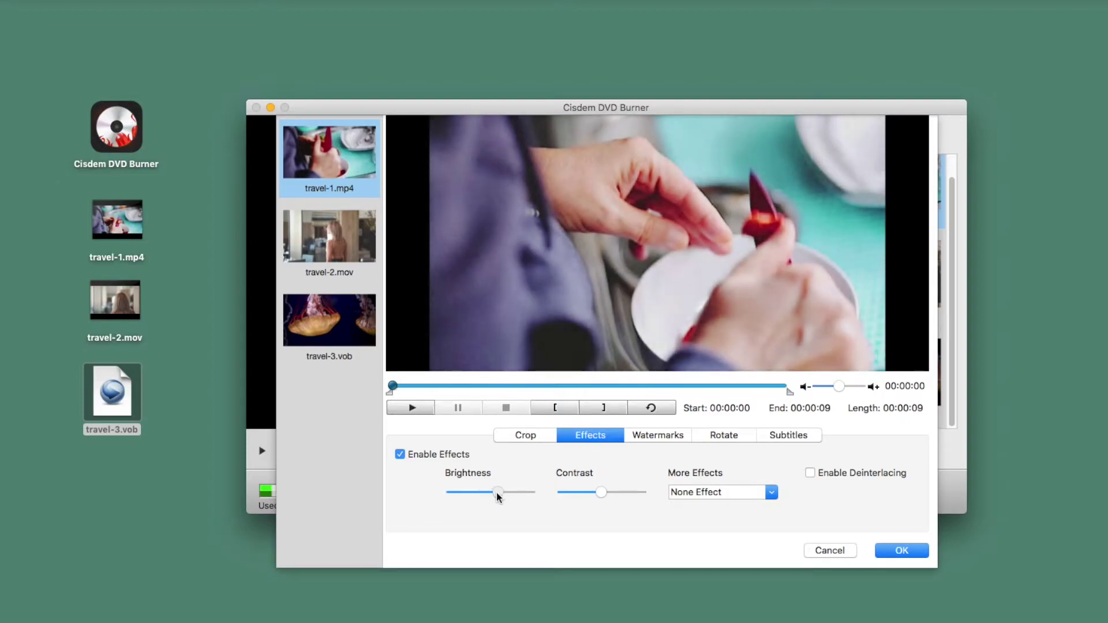
{"action": "left_click_drag", "start_coordinate": [604, 494], "coordinate": [595, 496]}
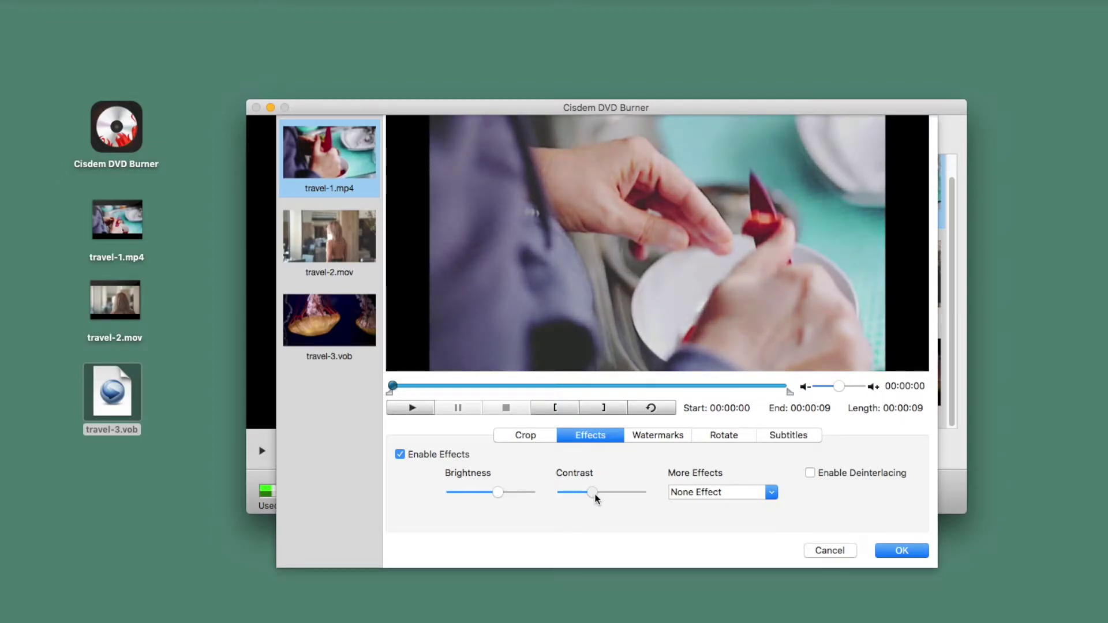
{"action": "left_click", "coordinate": [770, 492]}
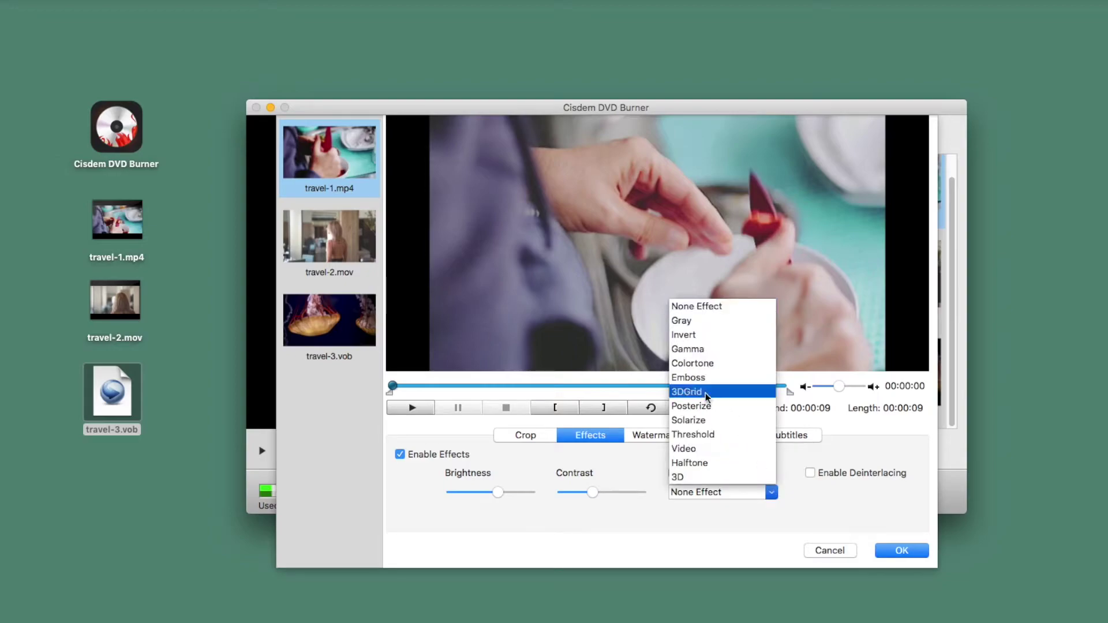
{"action": "left_click", "coordinate": [706, 392]}
{"action": "left_click", "coordinate": [771, 490]}
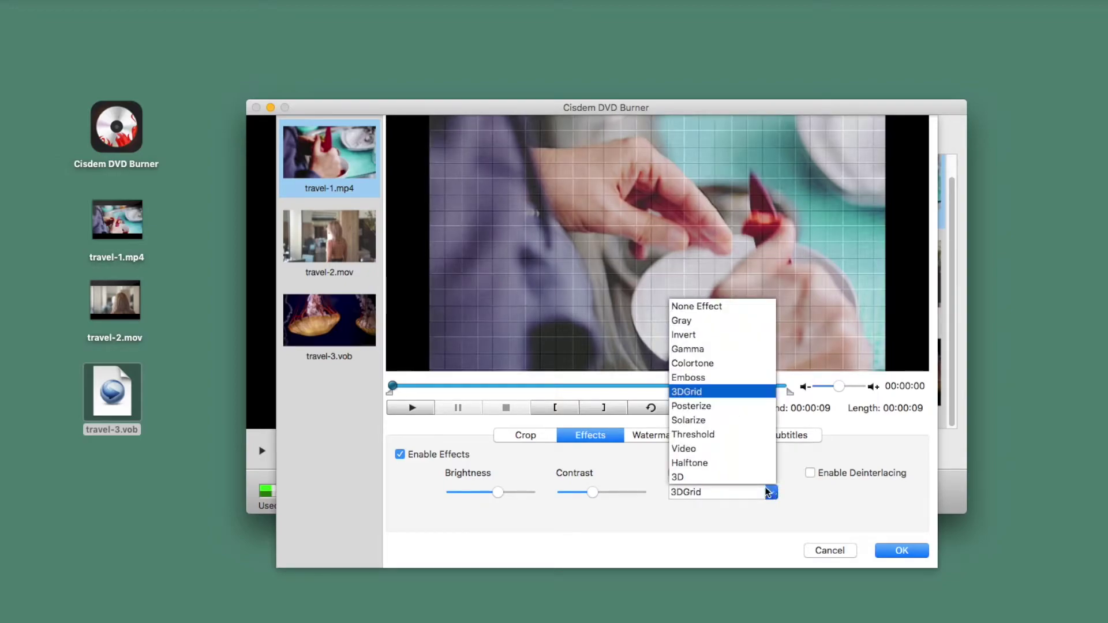
{"action": "left_click", "coordinate": [697, 449]}
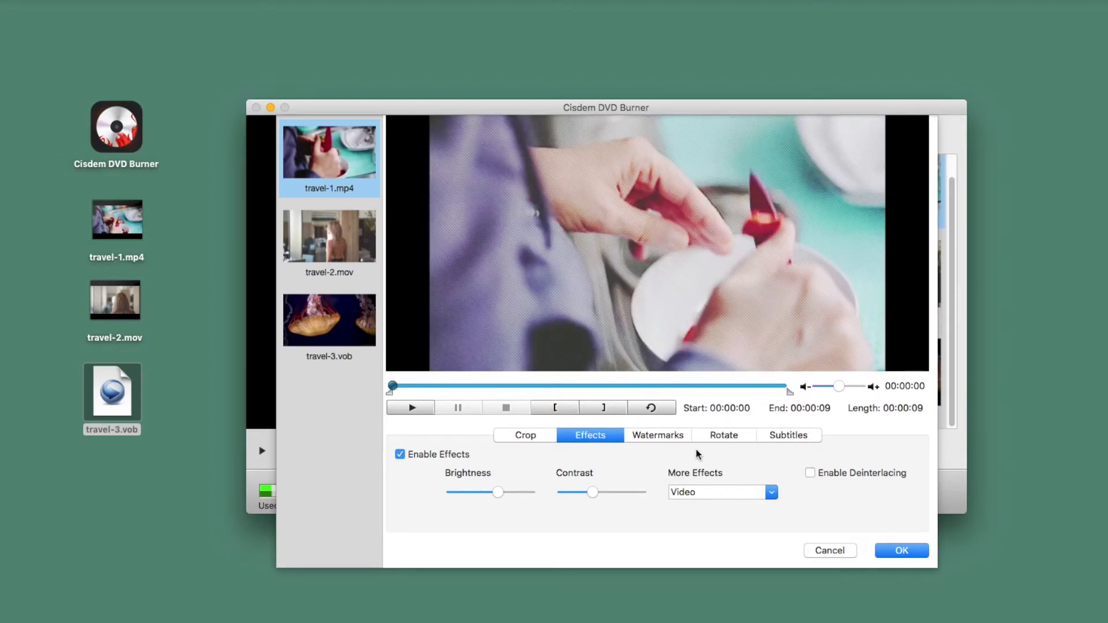
{"action": "left_click", "coordinate": [667, 443]}
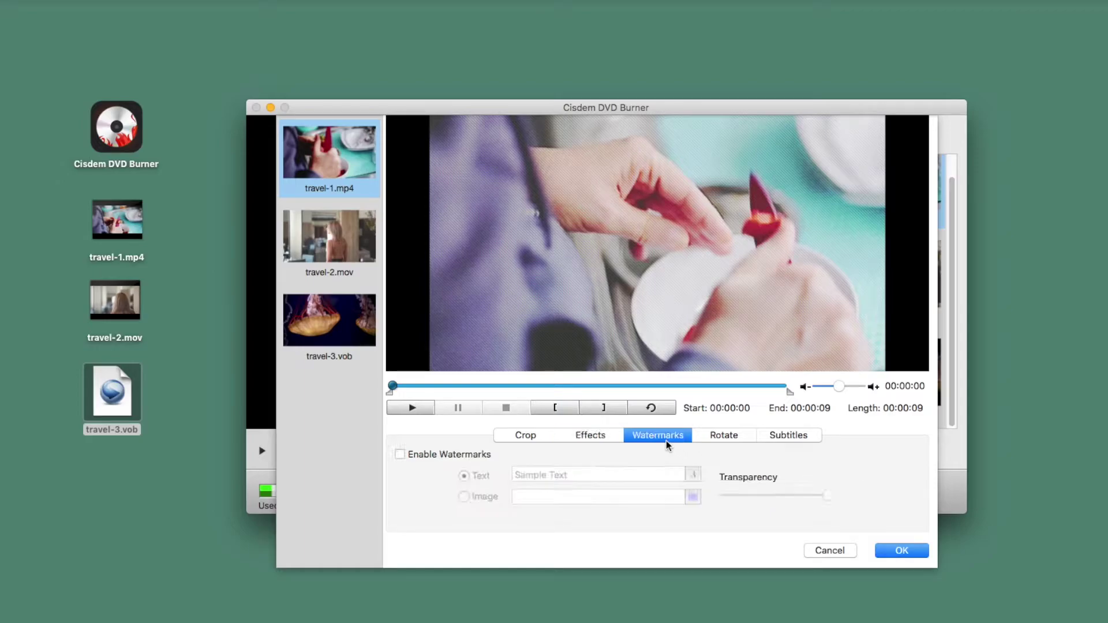
- Try a text watermark, left rotation and flip on travel-1.mp4, then cancel the editor
{"action": "left_click", "coordinate": [397, 456]}
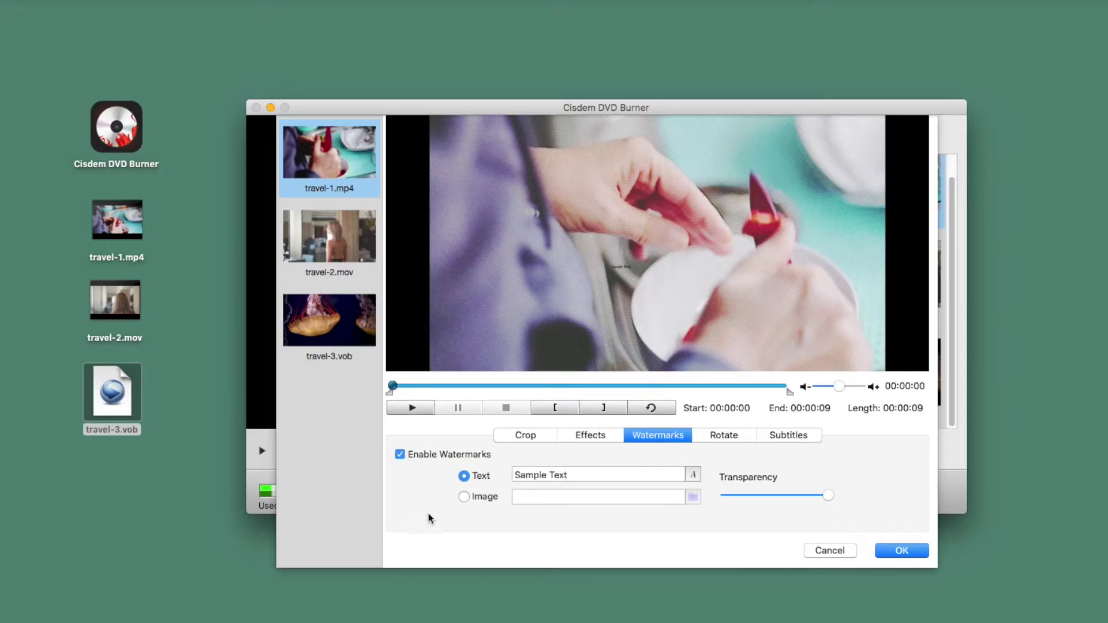
{"action": "left_click", "coordinate": [723, 438]}
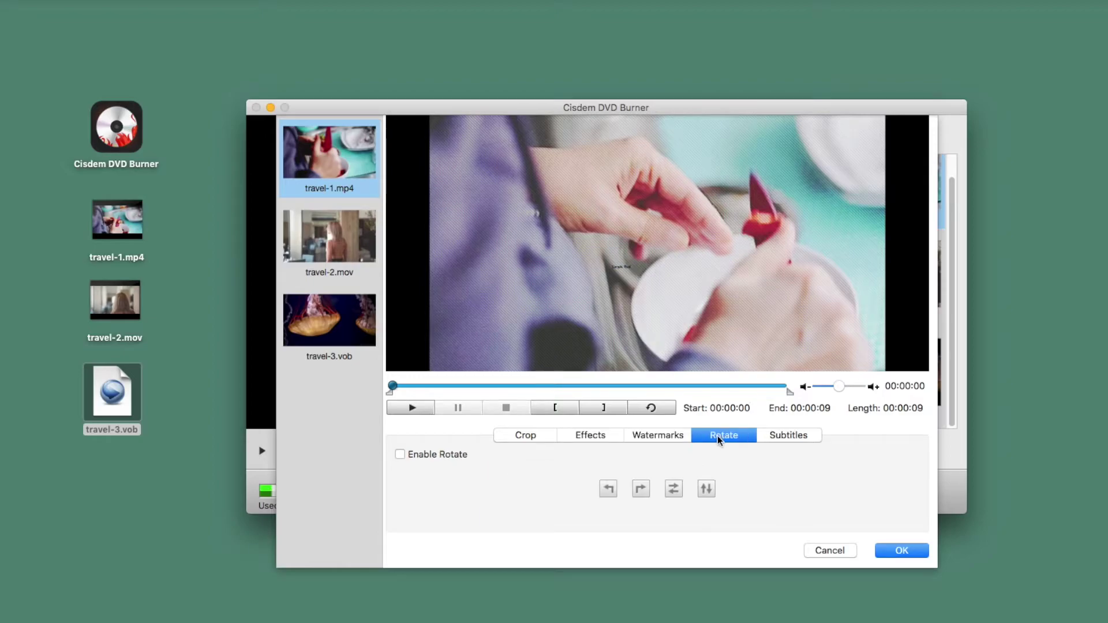
{"action": "left_click", "coordinate": [399, 454]}
{"action": "left_click", "coordinate": [608, 489]}
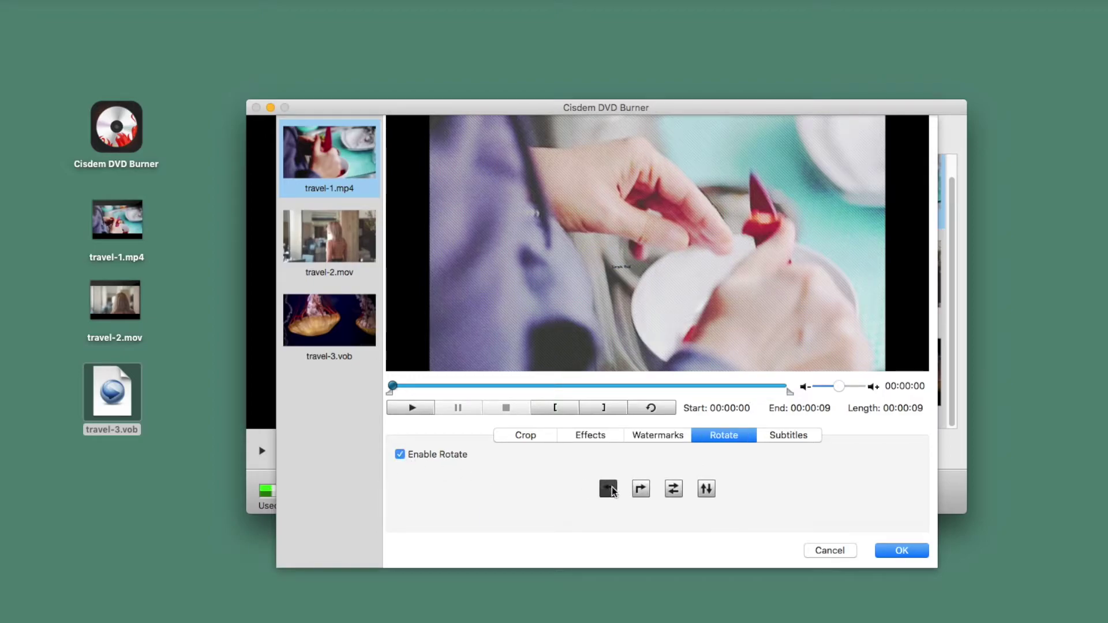
{"action": "left_click", "coordinate": [706, 489]}
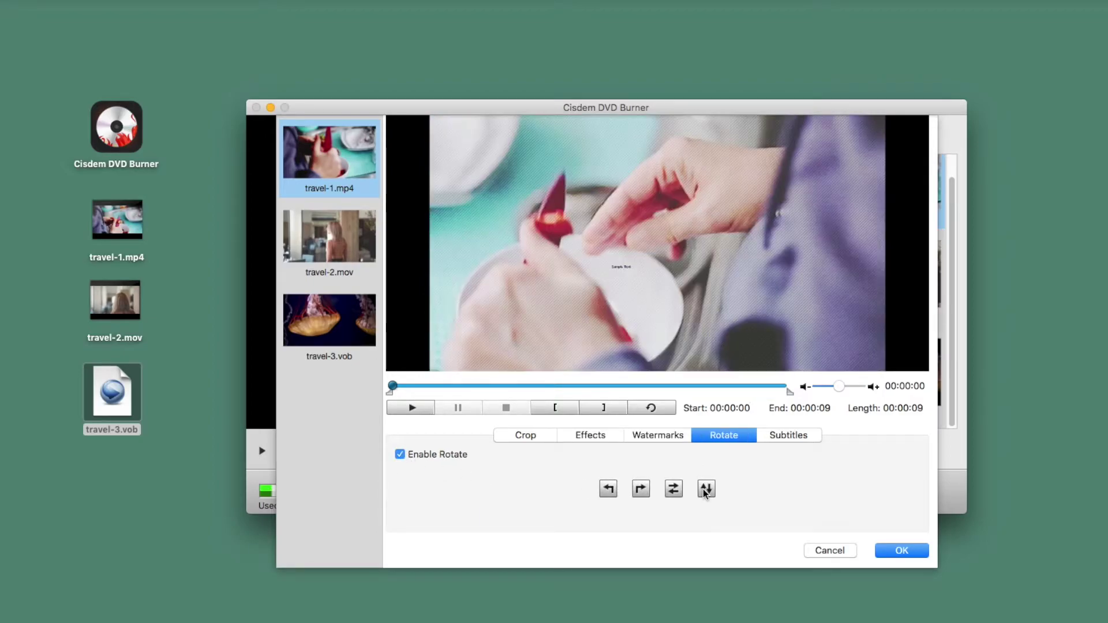
{"action": "left_click", "coordinate": [783, 438]}
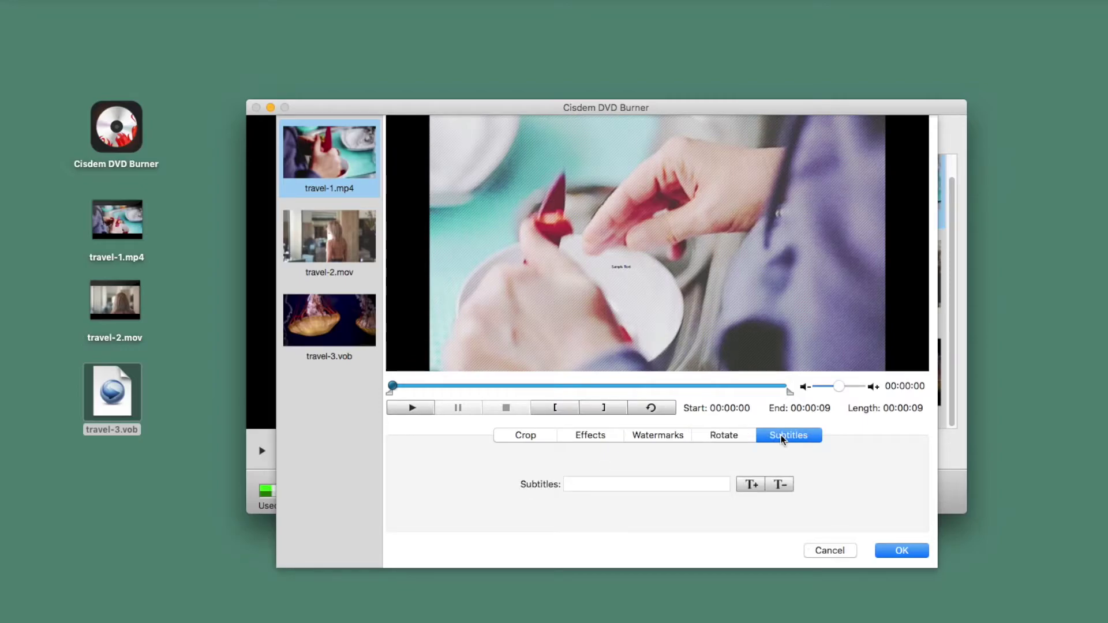
{"action": "left_click", "coordinate": [820, 547]}
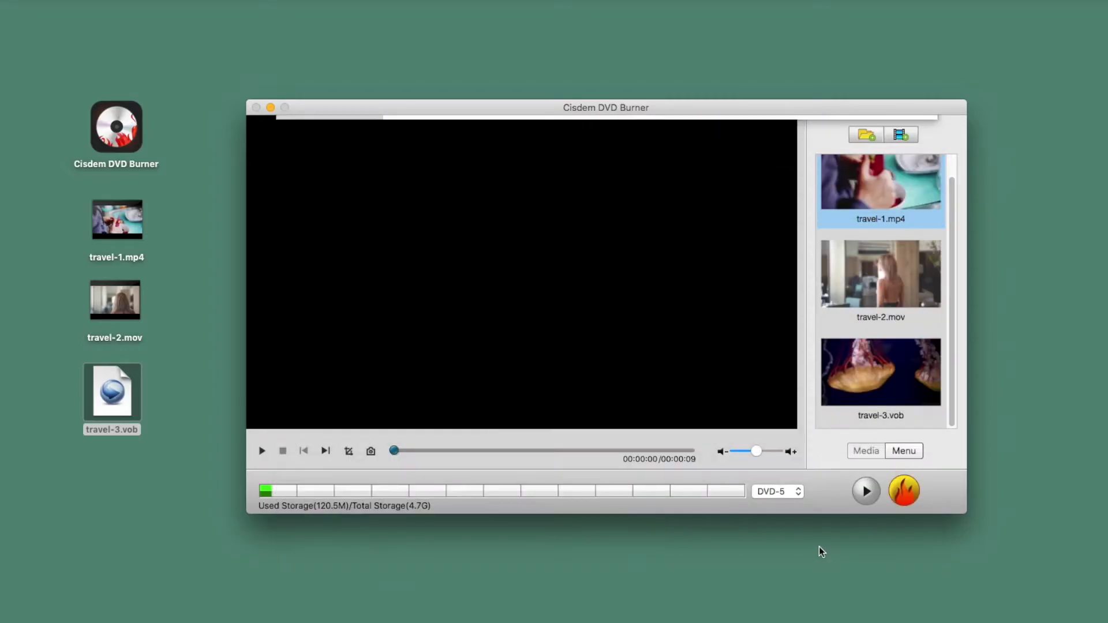
- In the menu editor, preview the Classic 4 through Thanksgiving menu templates
{"action": "left_click", "coordinate": [903, 453]}
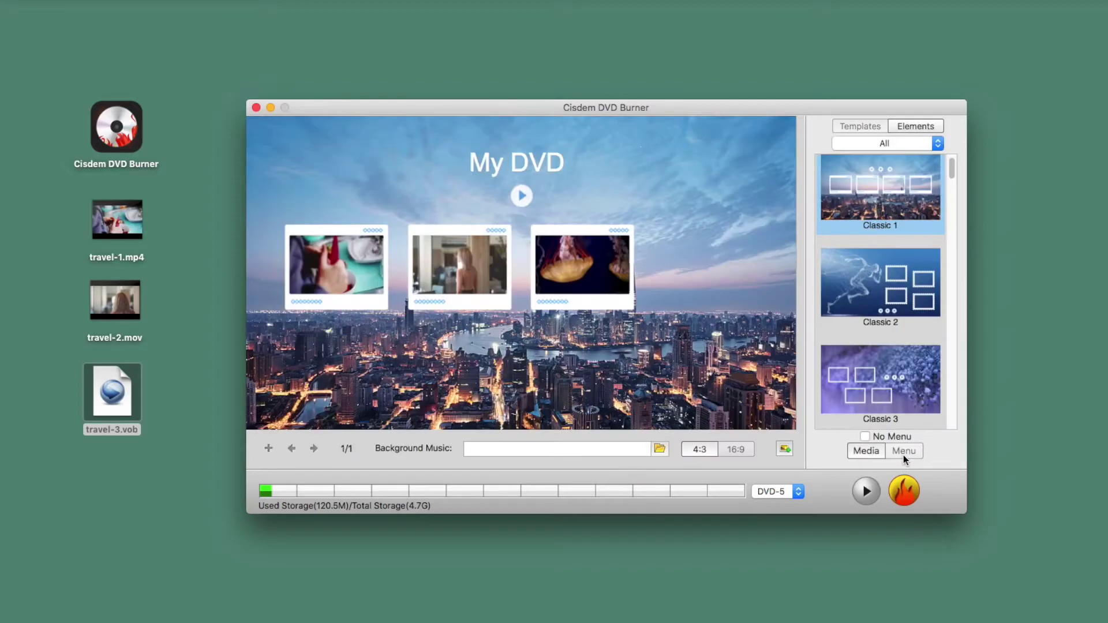
{"action": "scroll", "coordinate": [878, 325], "scroll_direction": "down", "scroll_amount": 5}
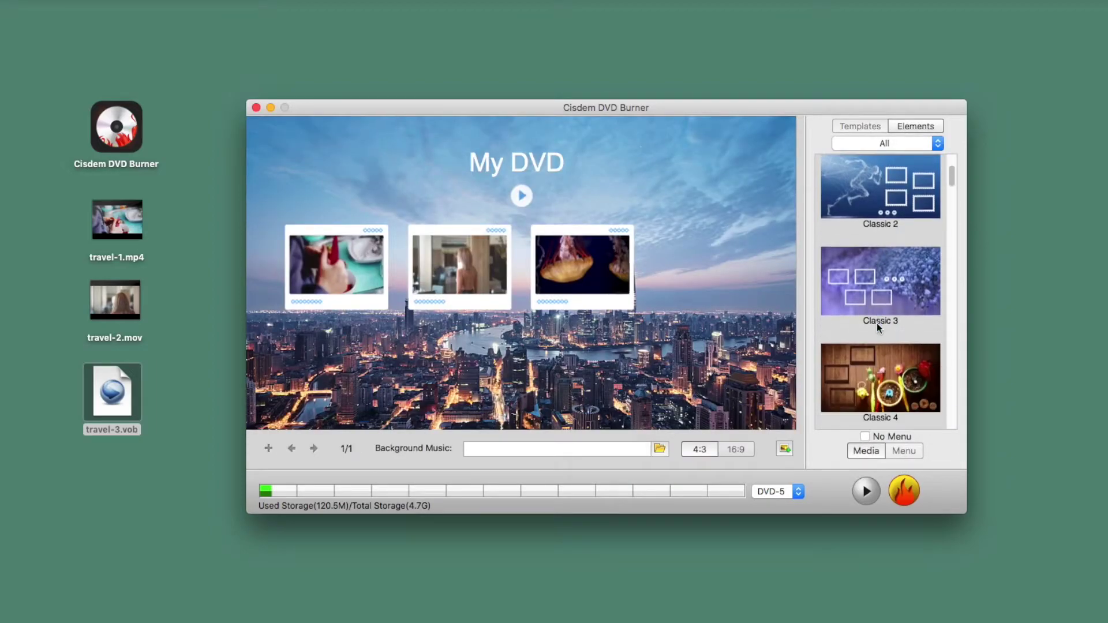
{"action": "left_click", "coordinate": [876, 349]}
{"action": "scroll", "coordinate": [877, 348], "scroll_direction": "down", "scroll_amount": 6}
{"action": "left_click", "coordinate": [877, 312]}
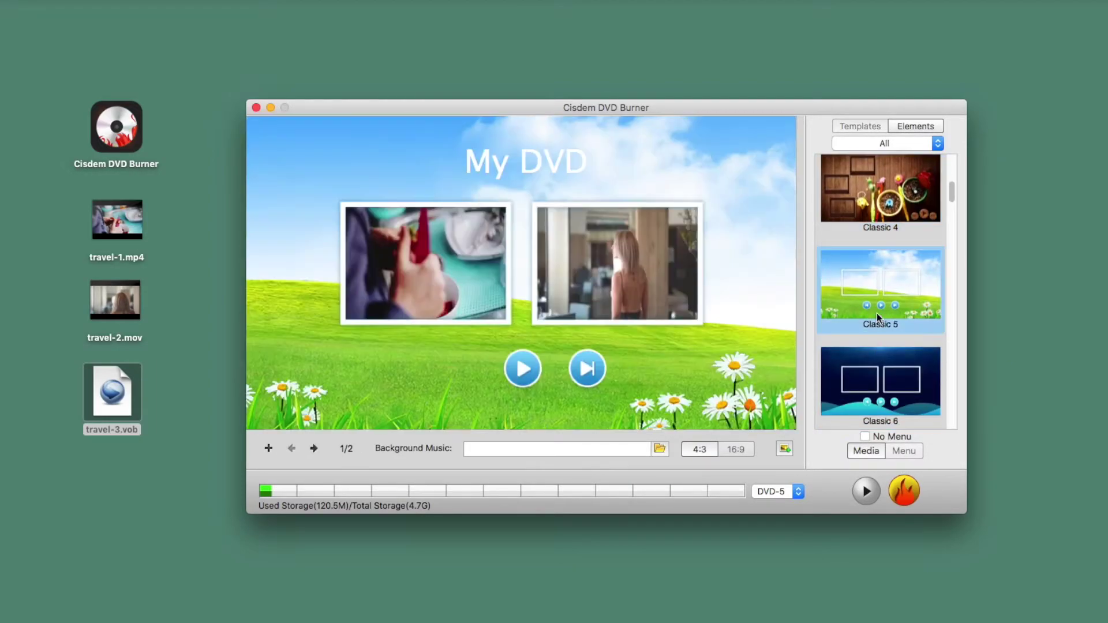
{"action": "scroll", "coordinate": [877, 313], "scroll_direction": "down", "scroll_amount": 5}
{"action": "left_click", "coordinate": [873, 308]}
{"action": "scroll", "coordinate": [877, 346], "scroll_direction": "down", "scroll_amount": 3}
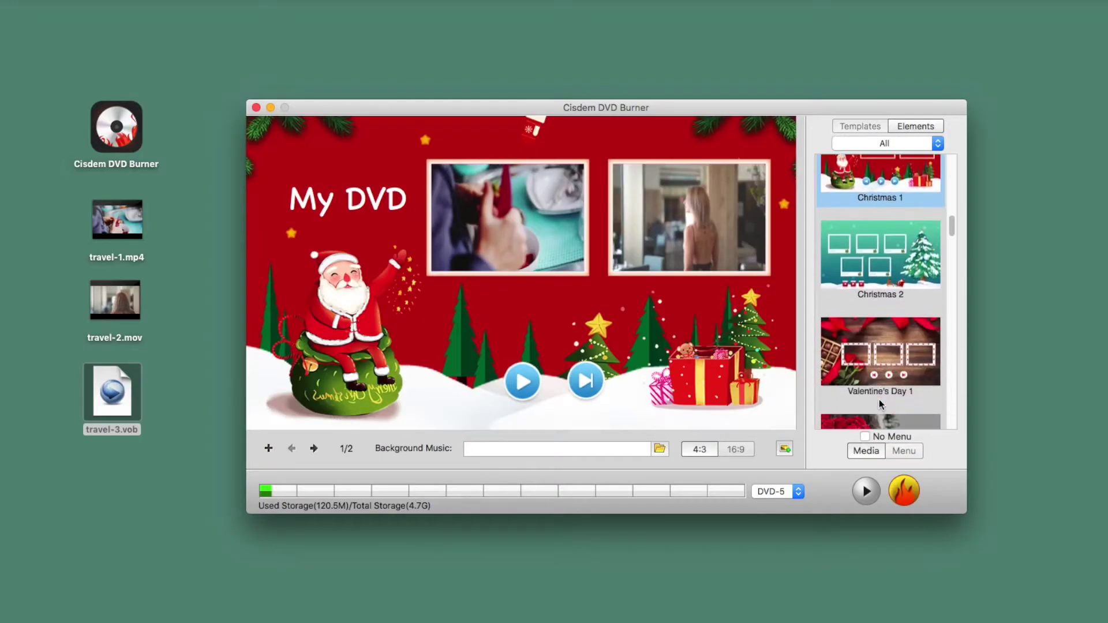
{"action": "left_click", "coordinate": [878, 399]}
{"action": "scroll", "coordinate": [879, 380], "scroll_direction": "down", "scroll_amount": 6}
{"action": "left_click", "coordinate": [879, 369]}
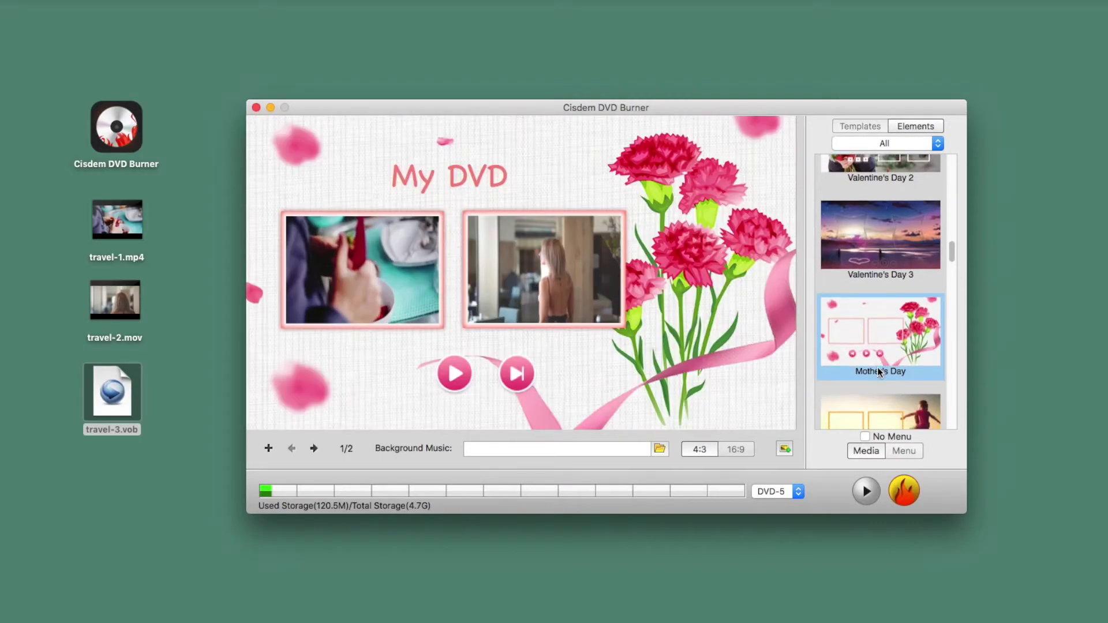
{"action": "scroll", "coordinate": [877, 367], "scroll_direction": "down", "scroll_amount": 5}
{"action": "left_click", "coordinate": [877, 265]}
{"action": "scroll", "coordinate": [872, 354], "scroll_direction": "down", "scroll_amount": 2}
- Preview Halloween, Birthday 1, Graduation and Baby 1, then apply the Travel 1 template
{"action": "left_click", "coordinate": [870, 379]}
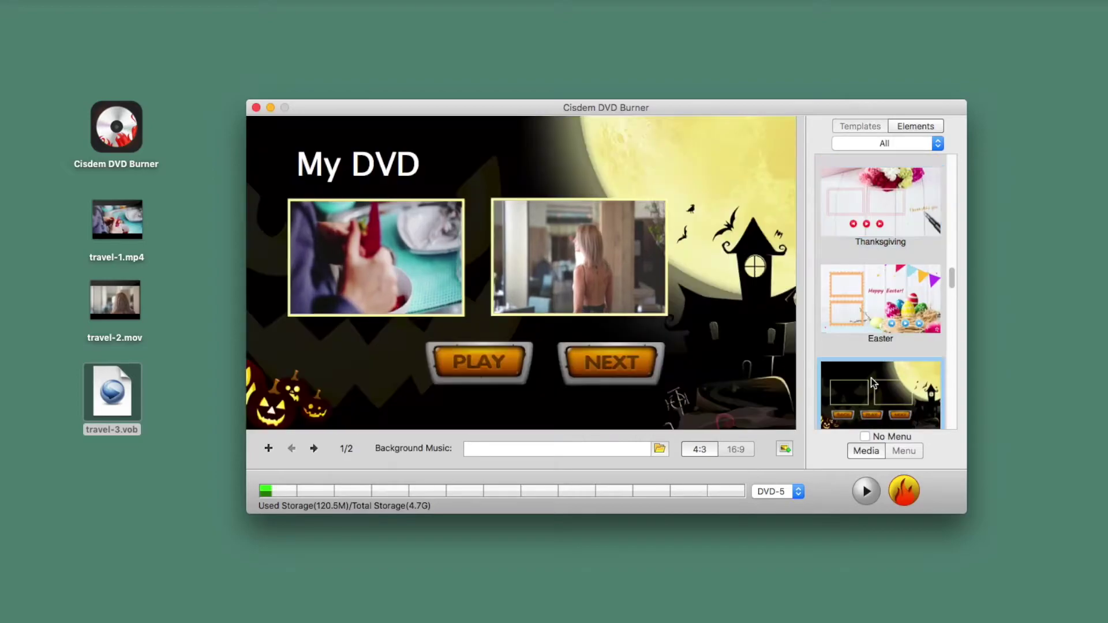
{"action": "scroll", "coordinate": [870, 375], "scroll_direction": "down", "scroll_amount": 5}
{"action": "left_click", "coordinate": [871, 375]}
{"action": "scroll", "coordinate": [873, 372], "scroll_direction": "down", "scroll_amount": 5}
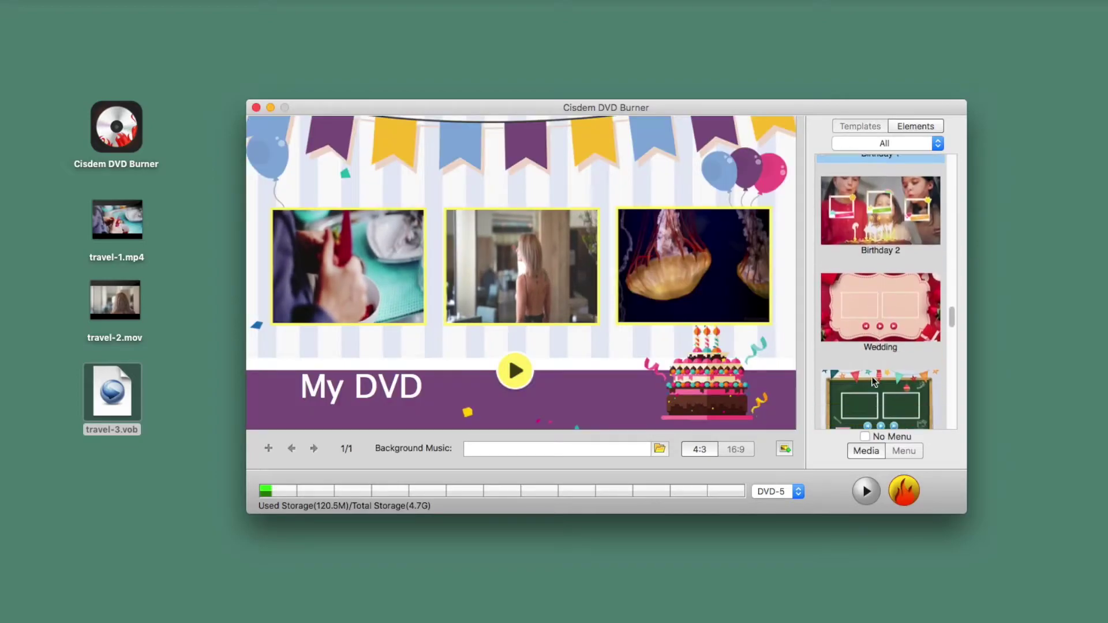
{"action": "left_click", "coordinate": [874, 370]}
{"action": "scroll", "coordinate": [873, 382], "scroll_direction": "down", "scroll_amount": 5}
{"action": "scroll", "coordinate": [873, 381], "scroll_direction": "down", "scroll_amount": 3}
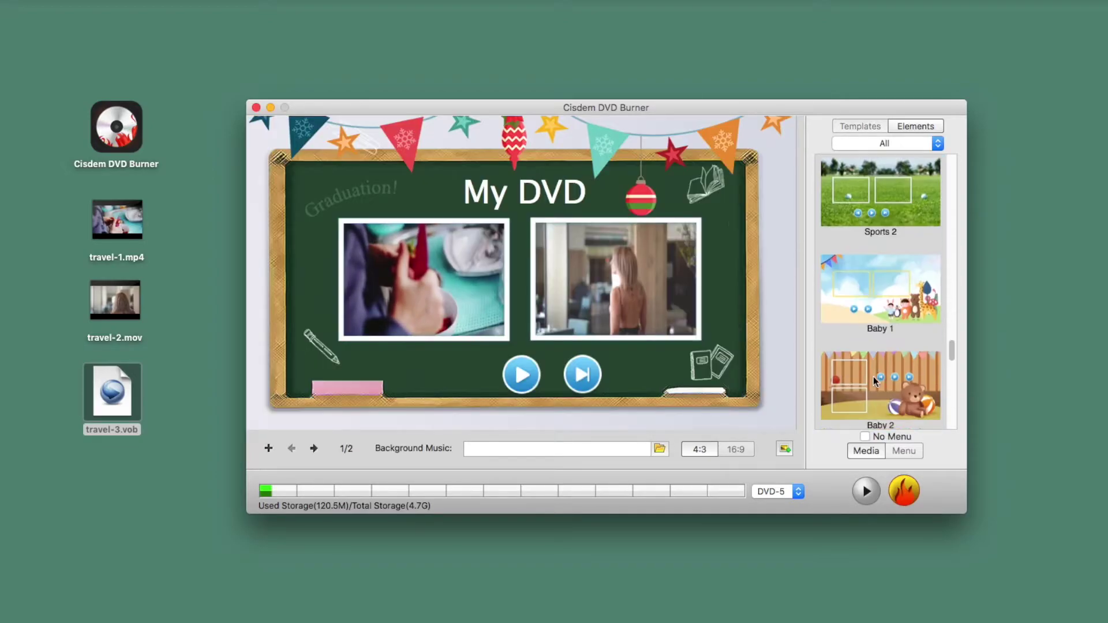
{"action": "left_click", "coordinate": [877, 287]}
{"action": "scroll", "coordinate": [876, 346], "scroll_direction": "down", "scroll_amount": 5}
{"action": "scroll", "coordinate": [879, 370], "scroll_direction": "down", "scroll_amount": 2}
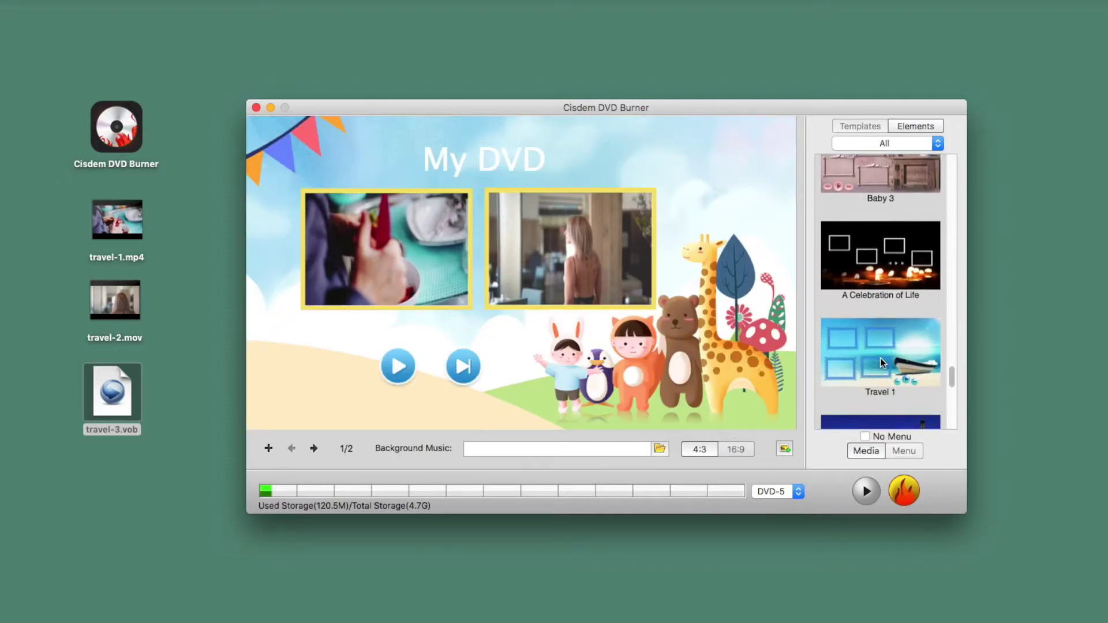
{"action": "left_click", "coordinate": [883, 362]}
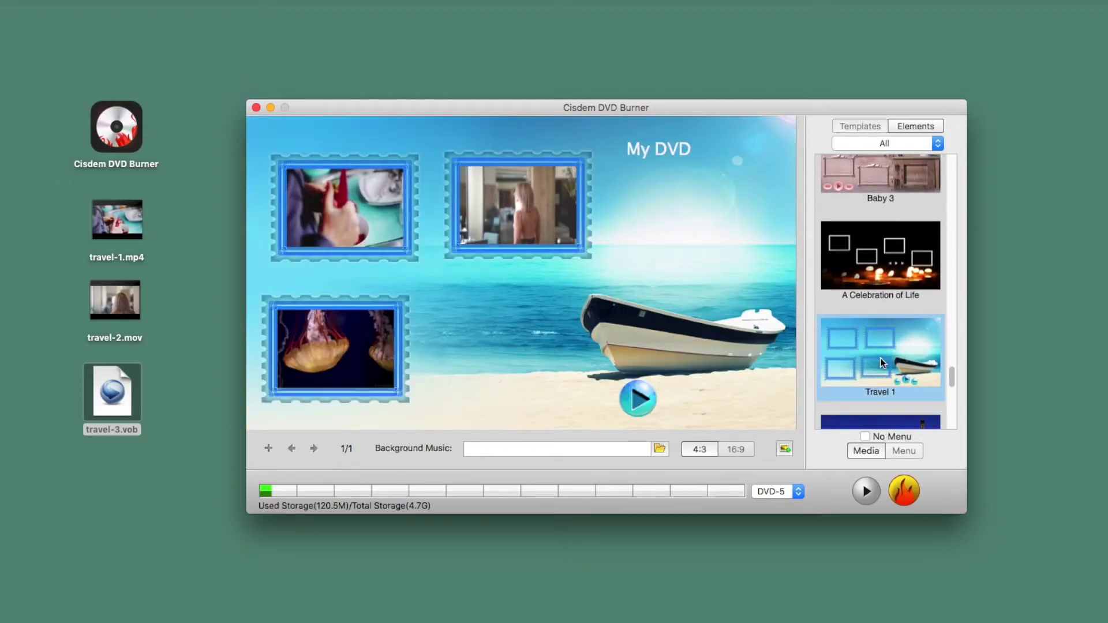
- Set the My DVD title font to STLiti and enlarge it to size 47
{"action": "double_click", "coordinate": [657, 150]}
{"action": "left_click", "coordinate": [573, 179]}
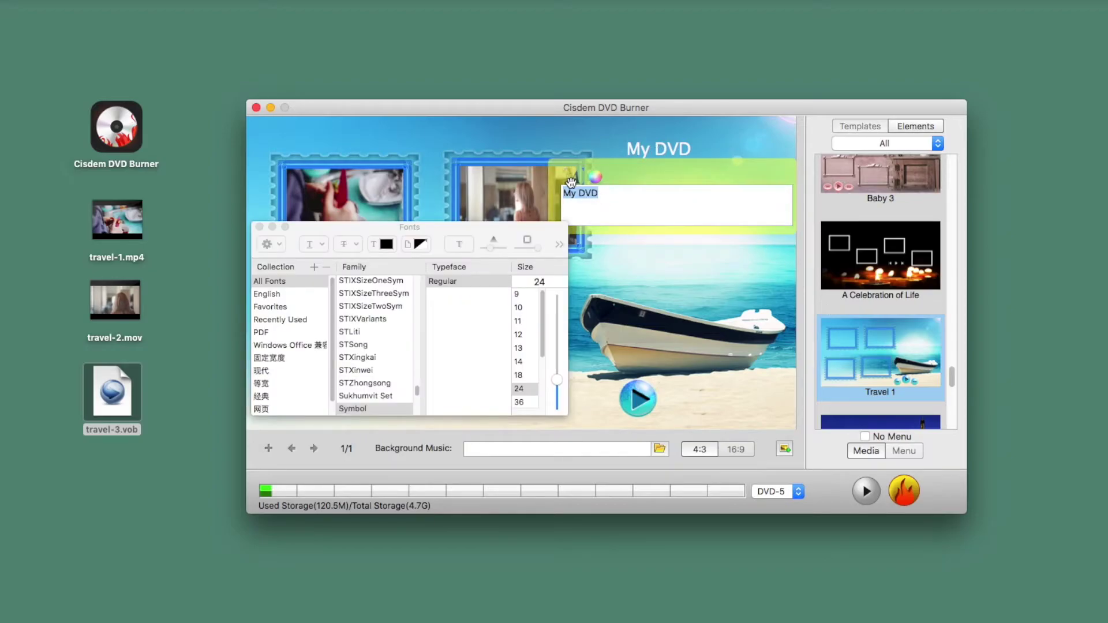
{"action": "left_click", "coordinate": [370, 293]}
{"action": "left_click", "coordinate": [367, 306]}
{"action": "left_click", "coordinate": [364, 345]}
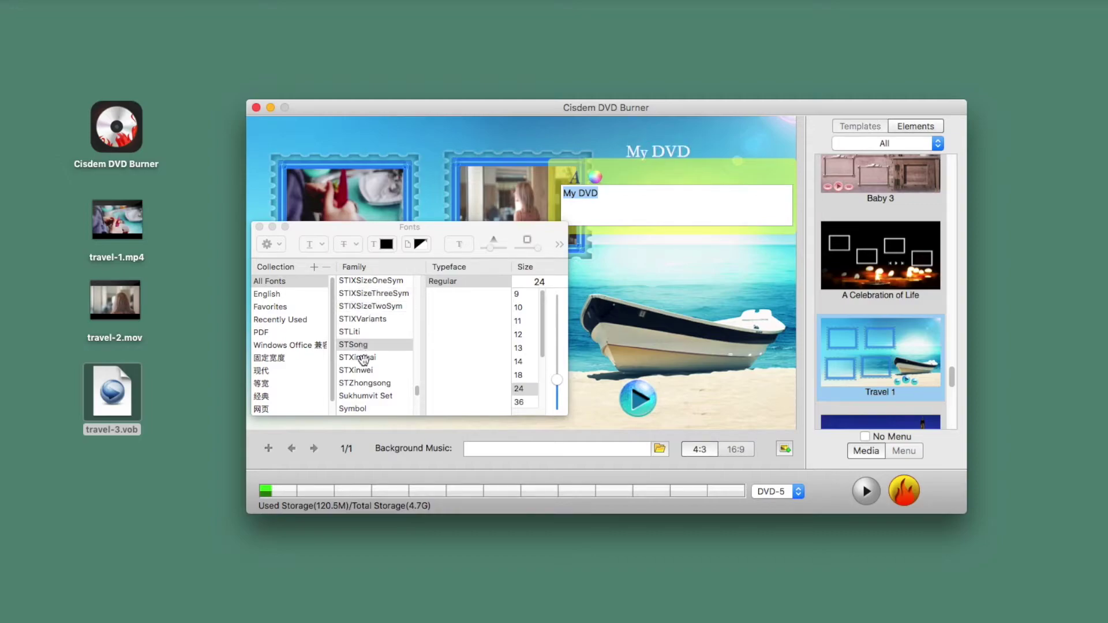
{"action": "left_click", "coordinate": [363, 357]}
{"action": "left_click", "coordinate": [363, 370]}
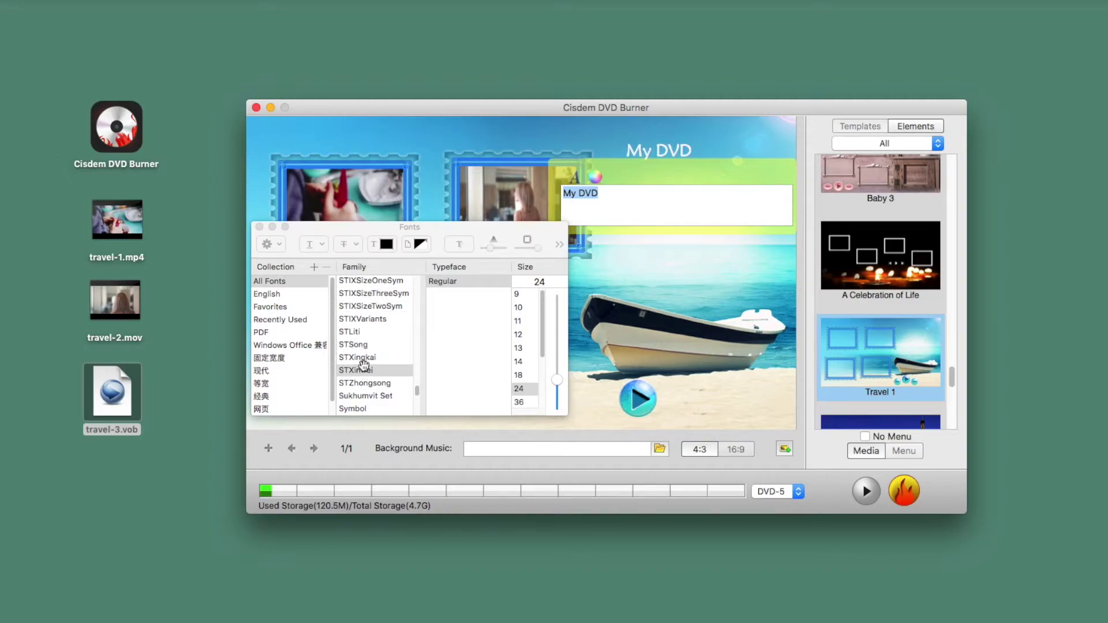
{"action": "left_click", "coordinate": [366, 394]}
{"action": "left_click", "coordinate": [355, 333]}
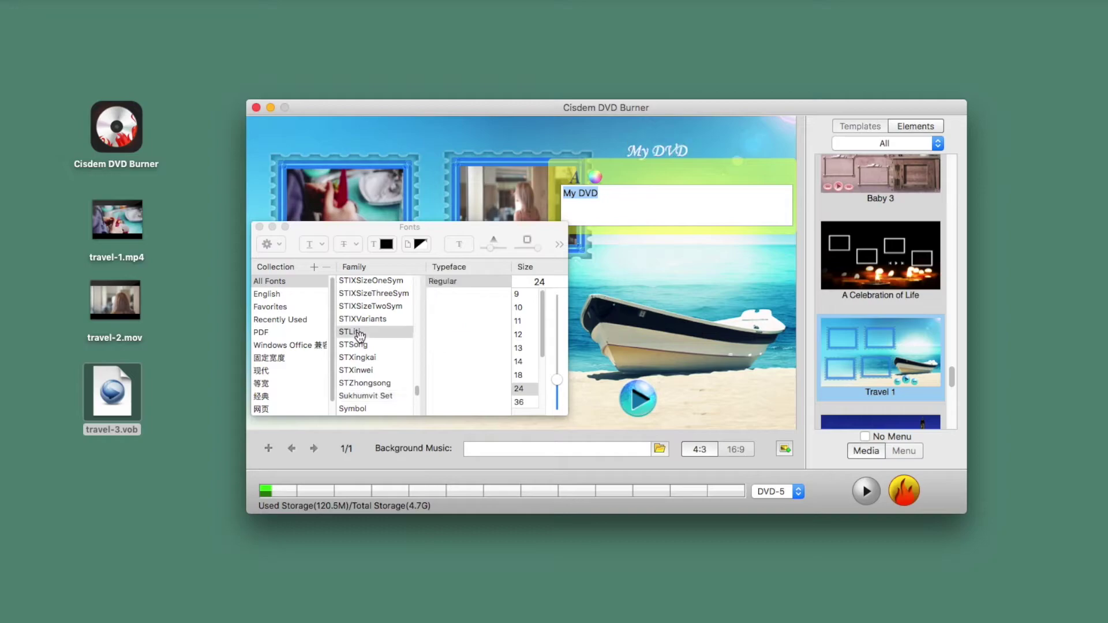
{"action": "left_click_drag", "start_coordinate": [557, 379], "coordinate": [555, 360]}
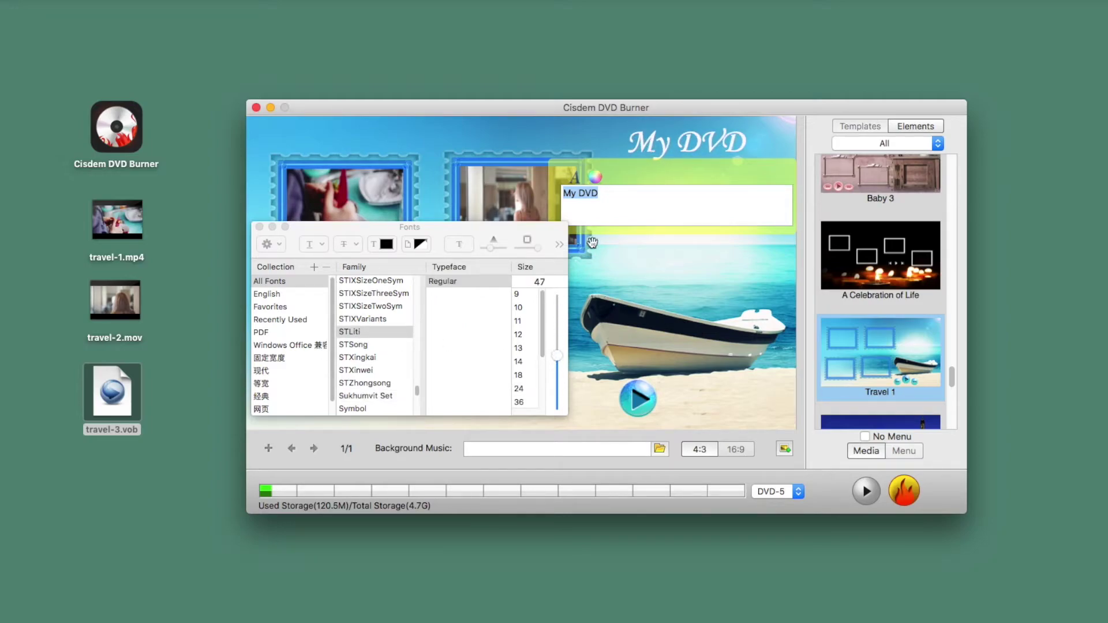
- Colour the My DVD title white and finish editing it
{"action": "left_click", "coordinate": [595, 177]}
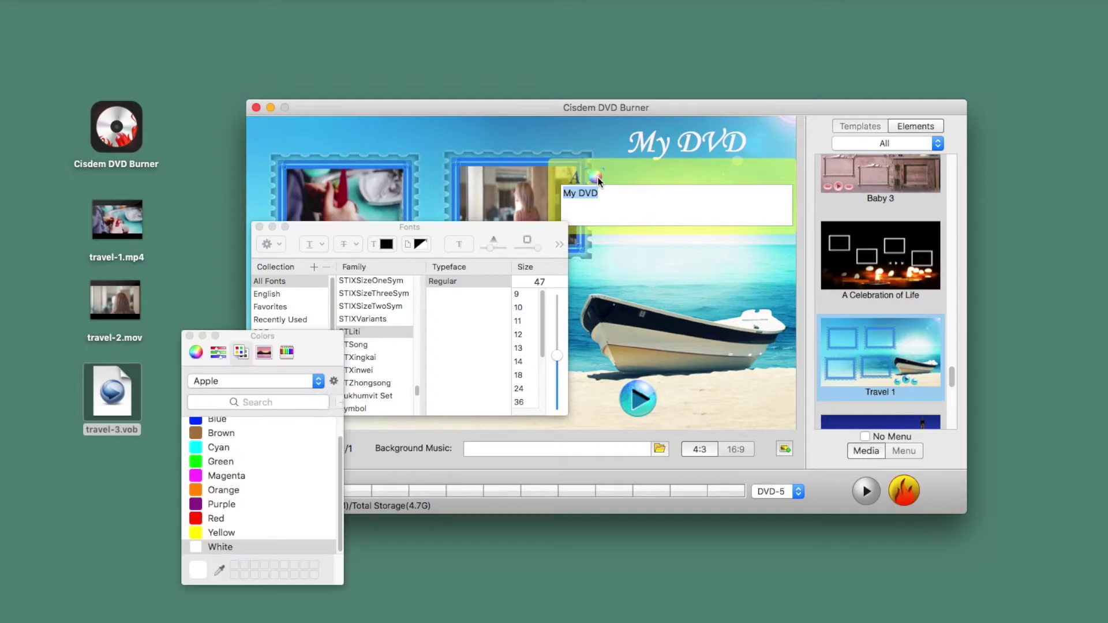
{"action": "left_click", "coordinate": [217, 448]}
{"action": "left_click", "coordinate": [221, 466]}
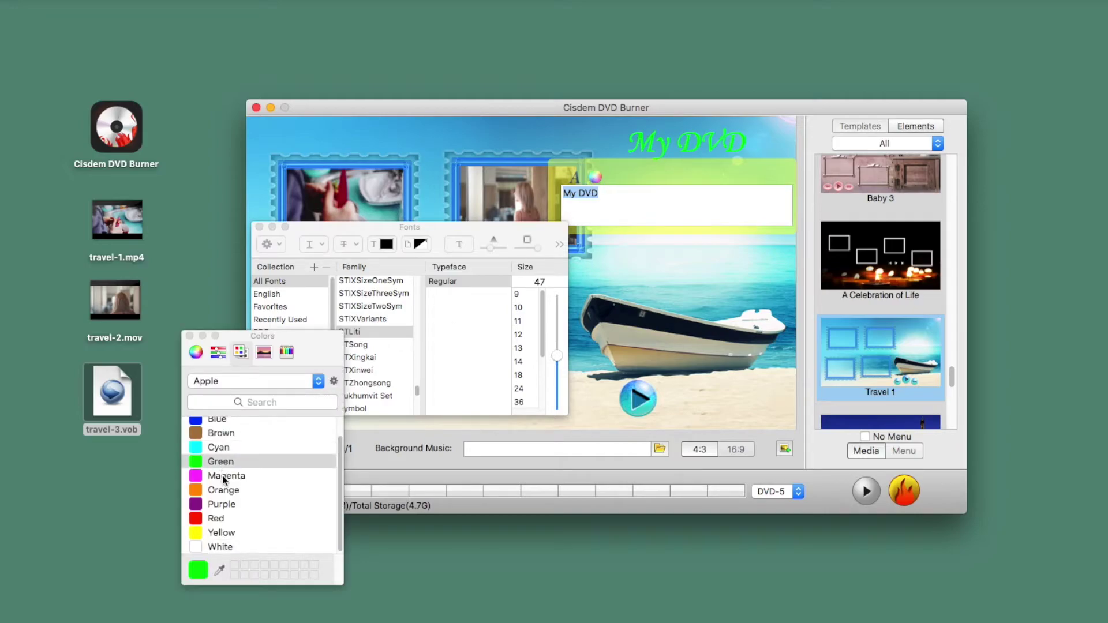
{"action": "left_click", "coordinate": [223, 543]}
{"action": "left_click", "coordinate": [189, 335]}
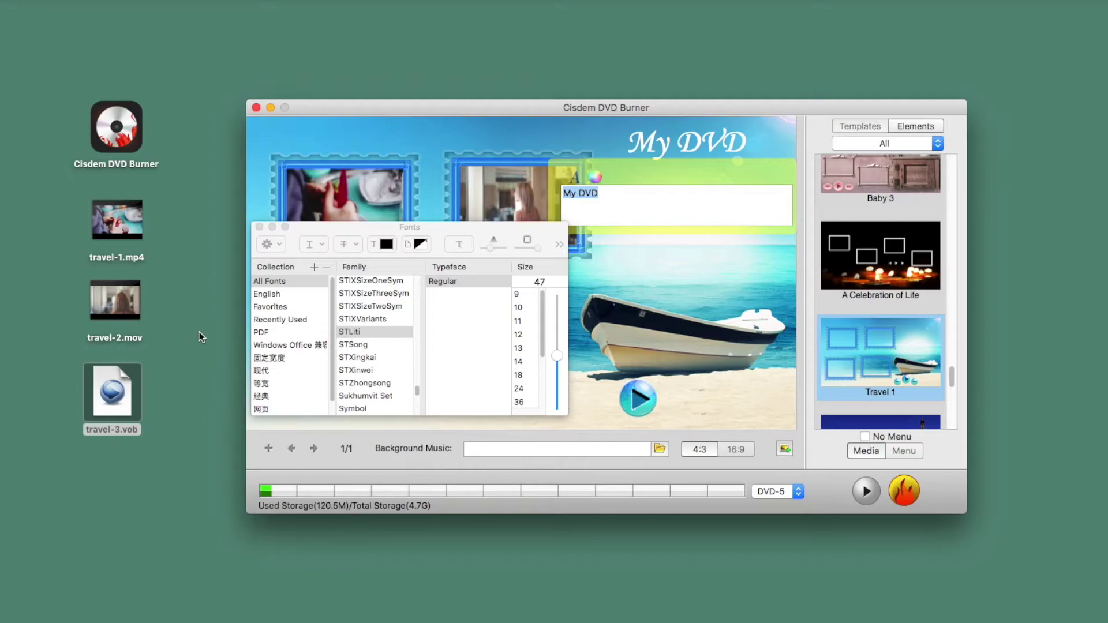
{"action": "left_click", "coordinate": [259, 227]}
{"action": "left_click", "coordinate": [655, 239]}
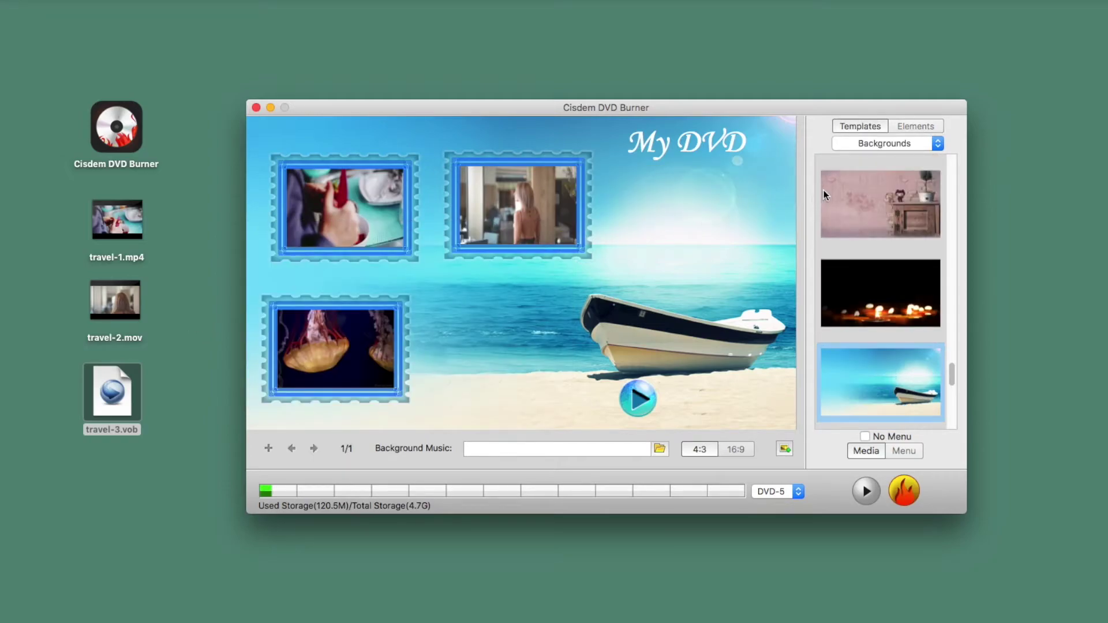
- Give all menu clips the rainbow SMILE! frame
{"action": "left_click", "coordinate": [877, 140]}
{"action": "left_click", "coordinate": [881, 153]}
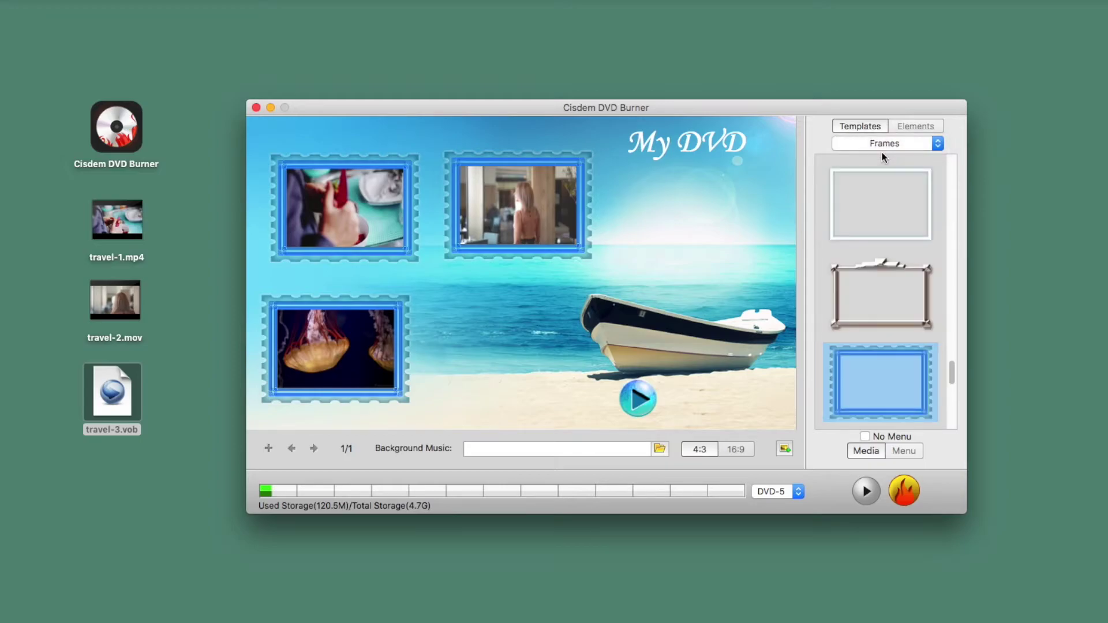
{"action": "left_click", "coordinate": [880, 216]}
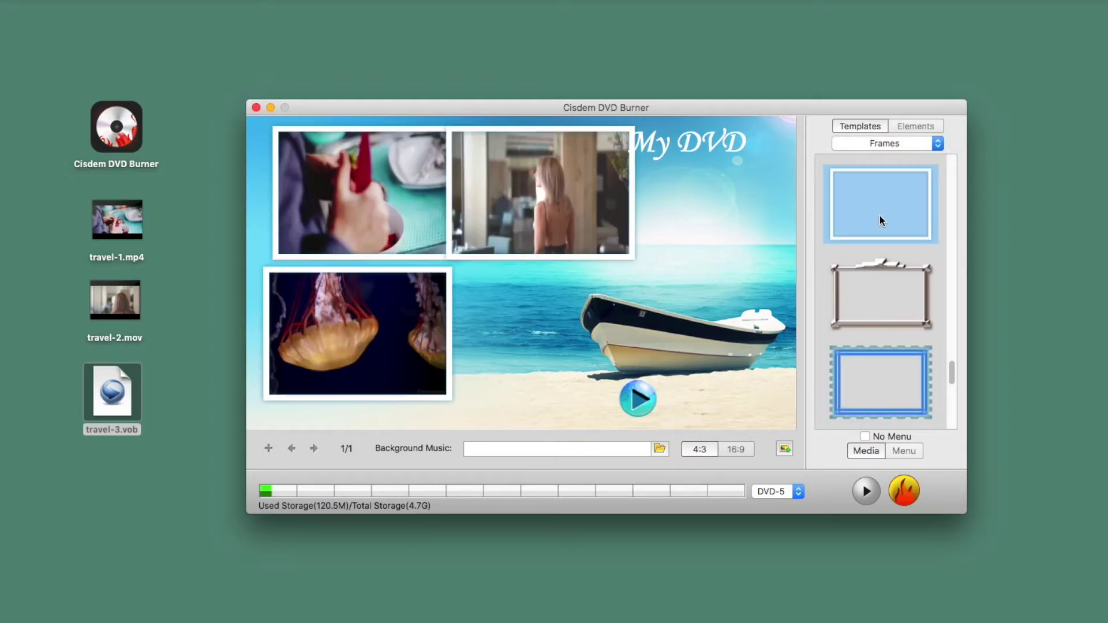
{"action": "scroll", "coordinate": [881, 217], "scroll_direction": "up", "scroll_amount": 4}
{"action": "scroll", "coordinate": [881, 216], "scroll_direction": "down", "scroll_amount": 4}
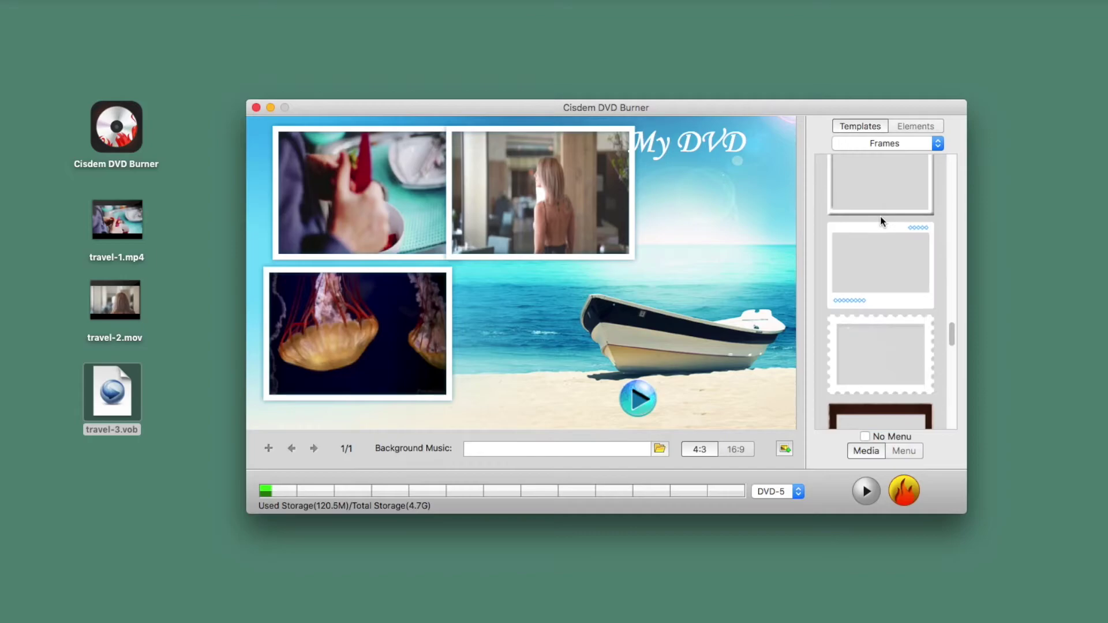
{"action": "left_click", "coordinate": [880, 215]}
{"action": "scroll", "coordinate": [880, 222], "scroll_direction": "up", "scroll_amount": 4}
{"action": "left_click", "coordinate": [892, 306]}
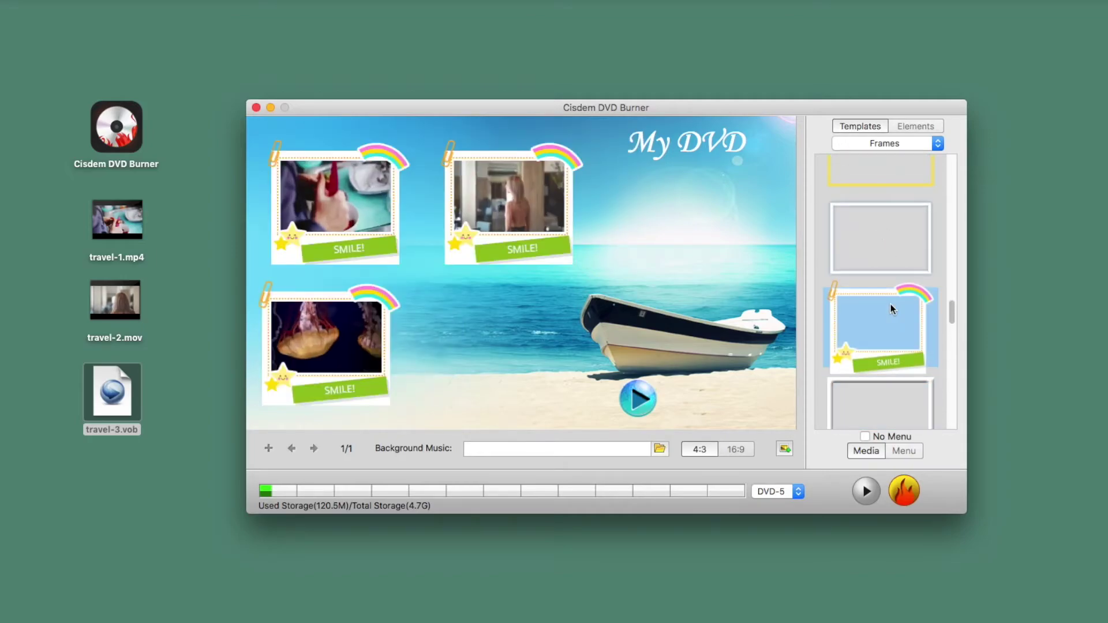
- Switch the menu's play button to the red round style
{"action": "left_click", "coordinate": [882, 144]}
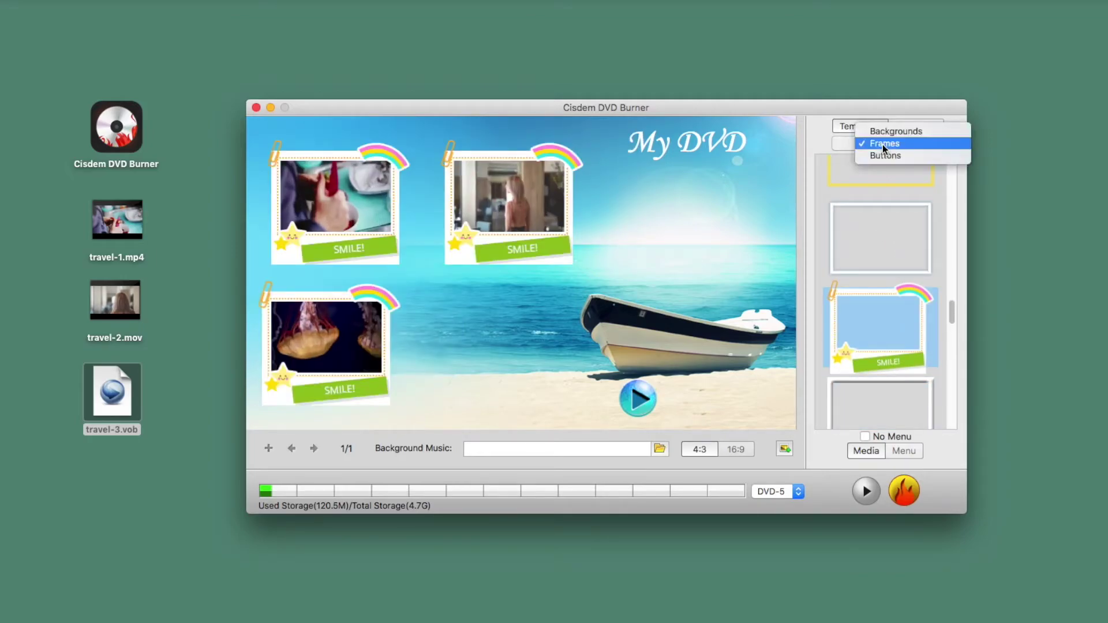
{"action": "left_click", "coordinate": [885, 153]}
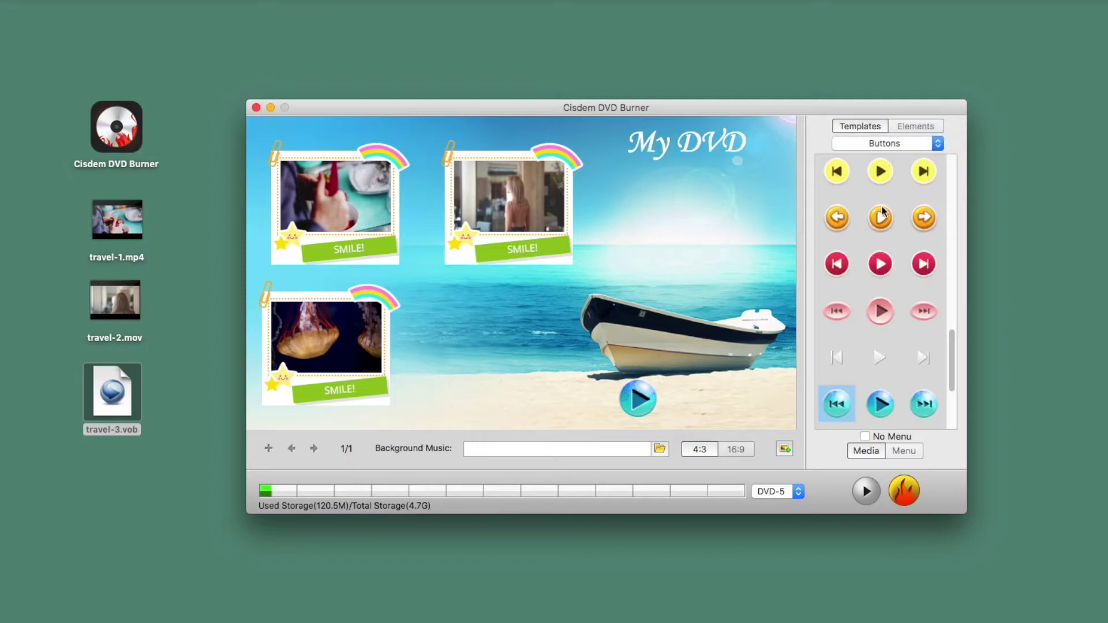
{"action": "left_click", "coordinate": [881, 218]}
{"action": "left_click", "coordinate": [880, 264]}
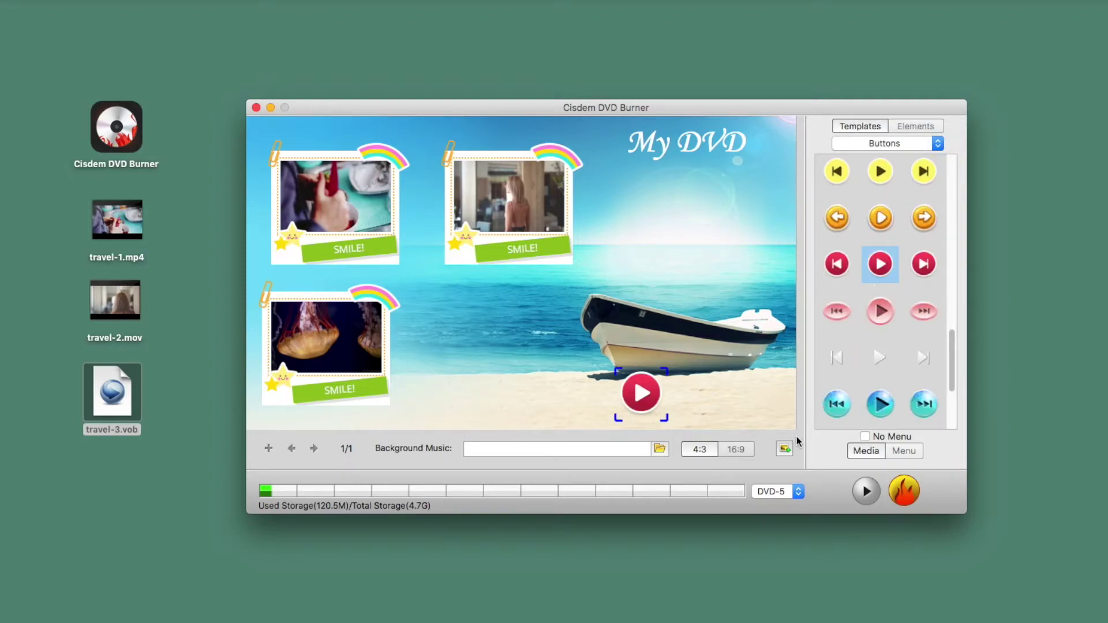
{"action": "left_click", "coordinate": [784, 449]}
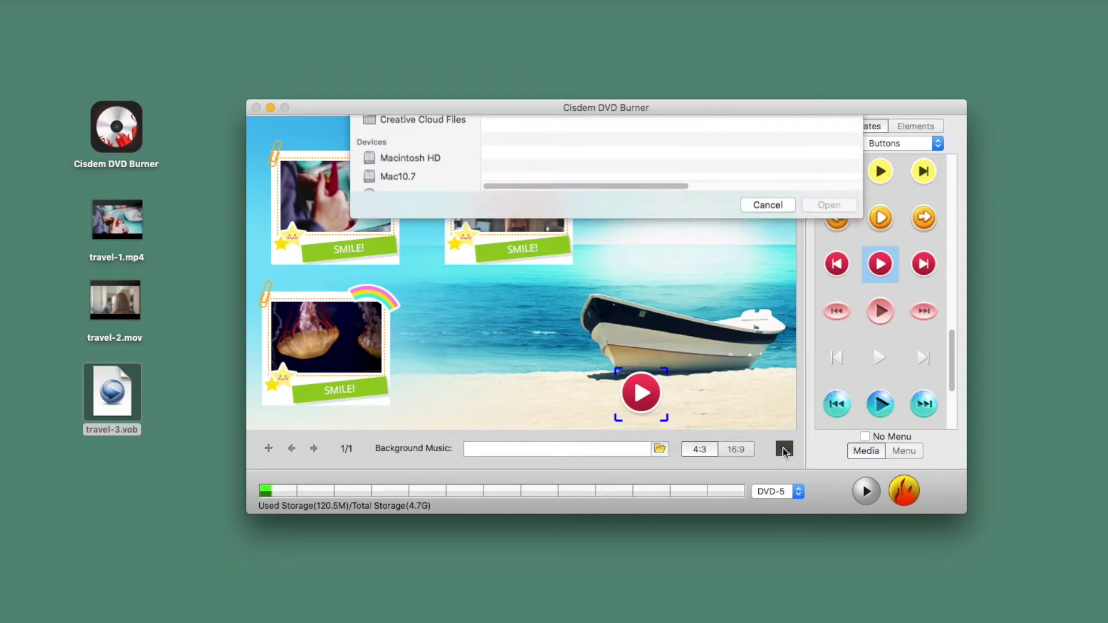
- Use travel_HD.jpg as the background, move the jellyfish frame right and the title lower
{"action": "left_click", "coordinate": [544, 205]}
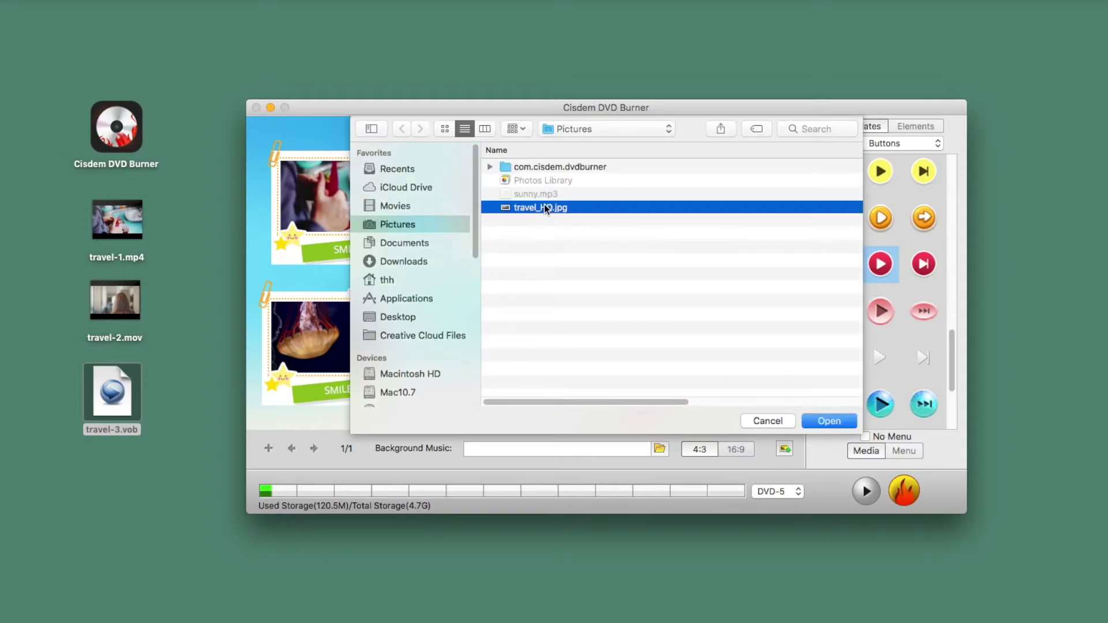
{"action": "double_click", "coordinate": [544, 206]}
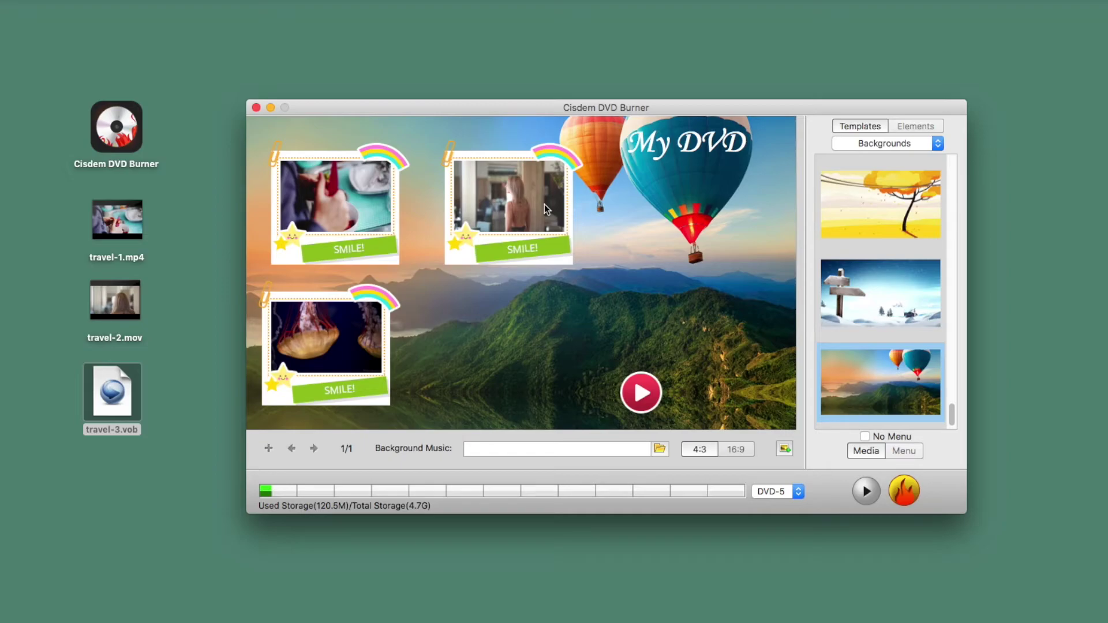
{"action": "left_click_drag", "start_coordinate": [340, 359], "coordinate": [431, 362]}
{"action": "left_click_drag", "start_coordinate": [691, 145], "coordinate": [692, 286]}
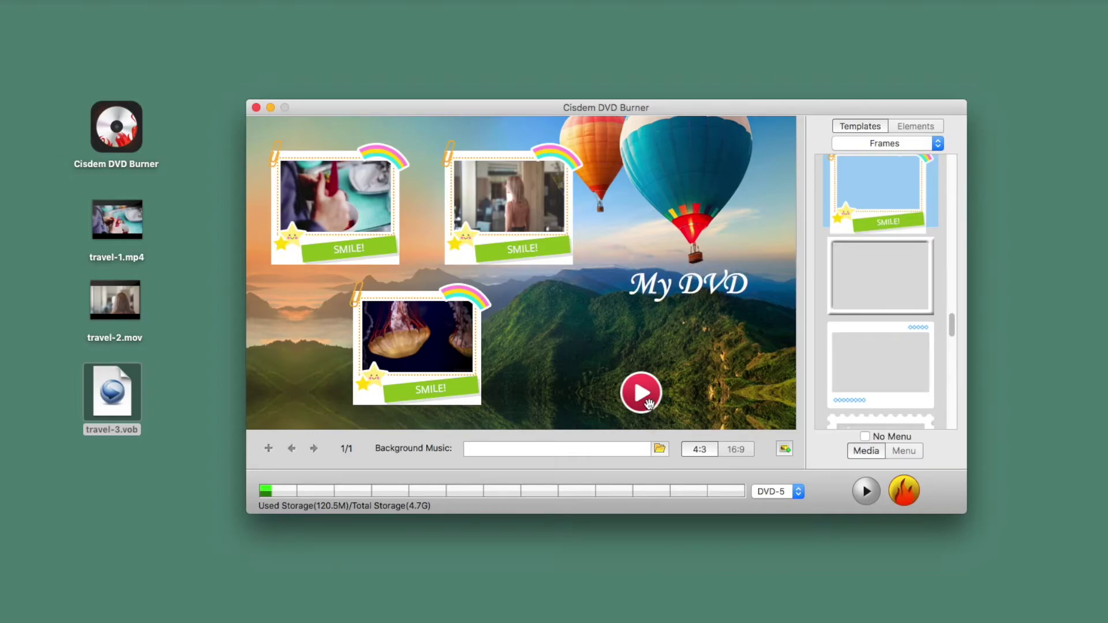
- Set sunny.mp3 from Pictures as background music and preview the menu
{"action": "left_click", "coordinate": [659, 448]}
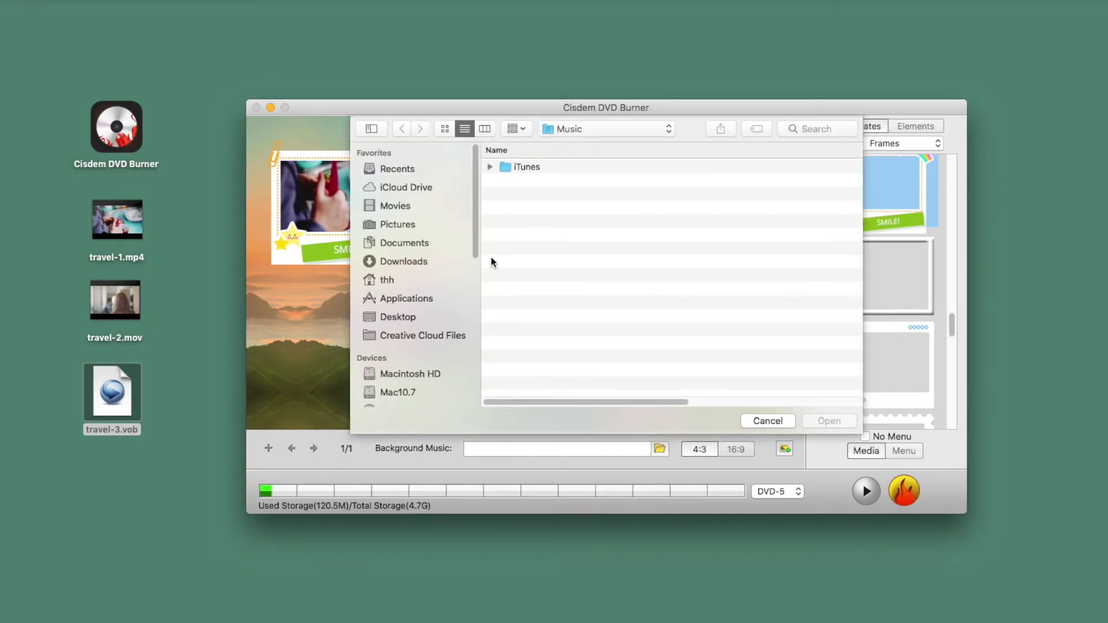
{"action": "left_click", "coordinate": [398, 223]}
{"action": "double_click", "coordinate": [528, 195]}
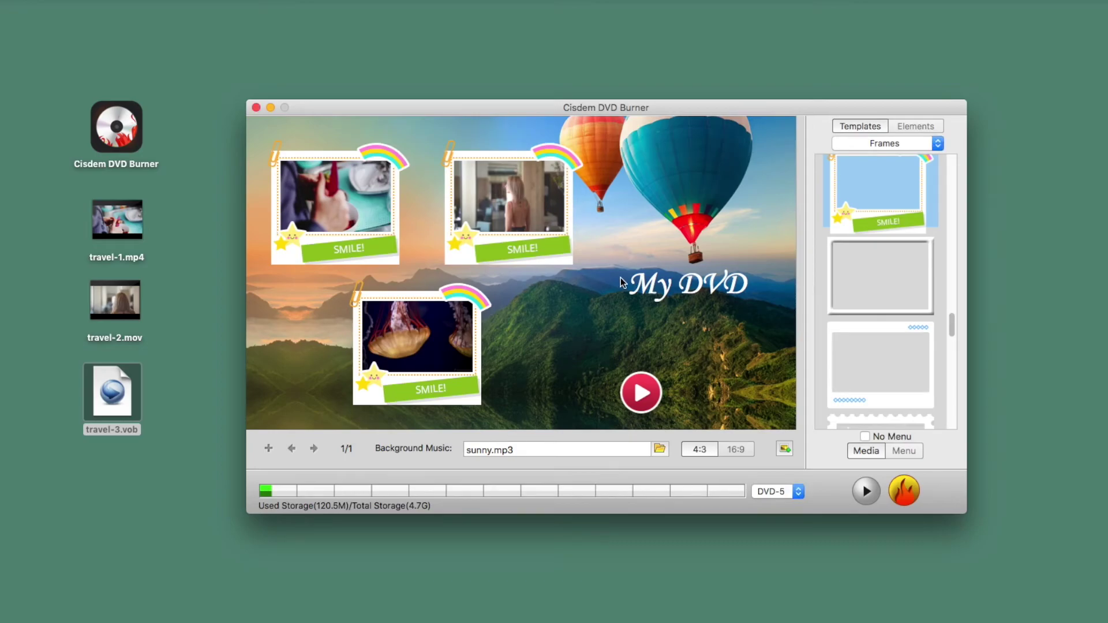
{"action": "left_click", "coordinate": [862, 490]}
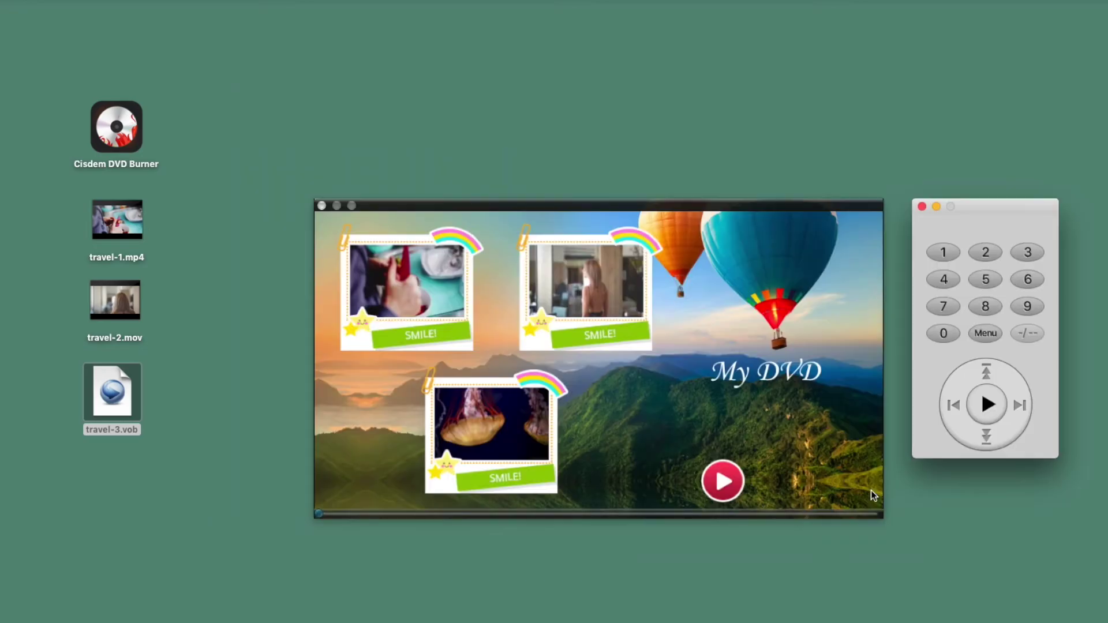
{"action": "left_click", "coordinate": [942, 253]}
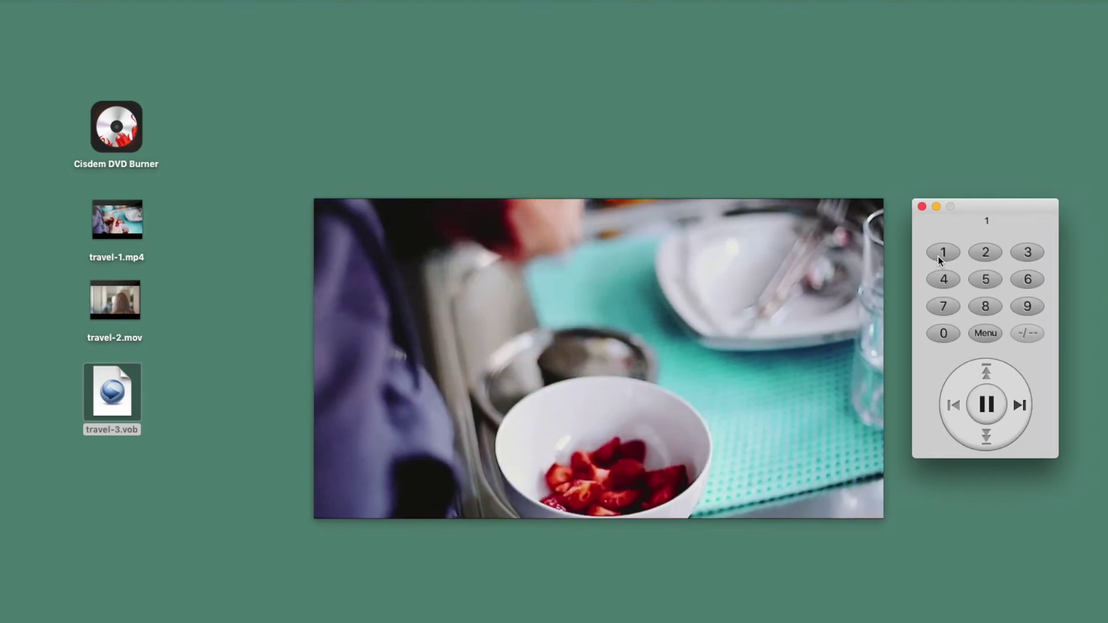
{"action": "left_click", "coordinate": [985, 254]}
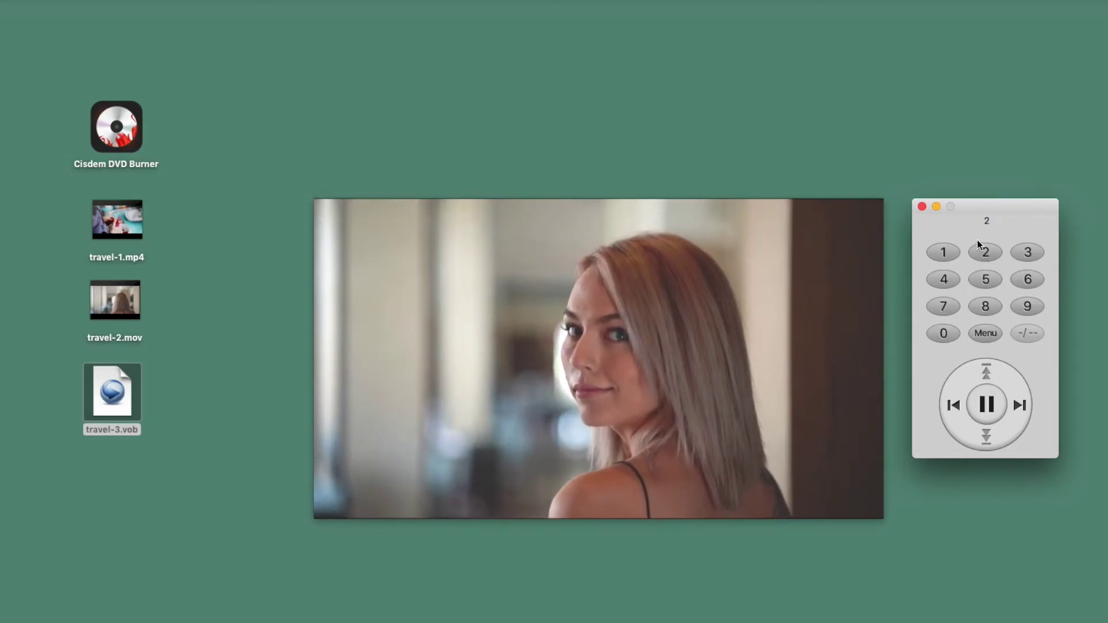
{"action": "left_click", "coordinate": [921, 206]}
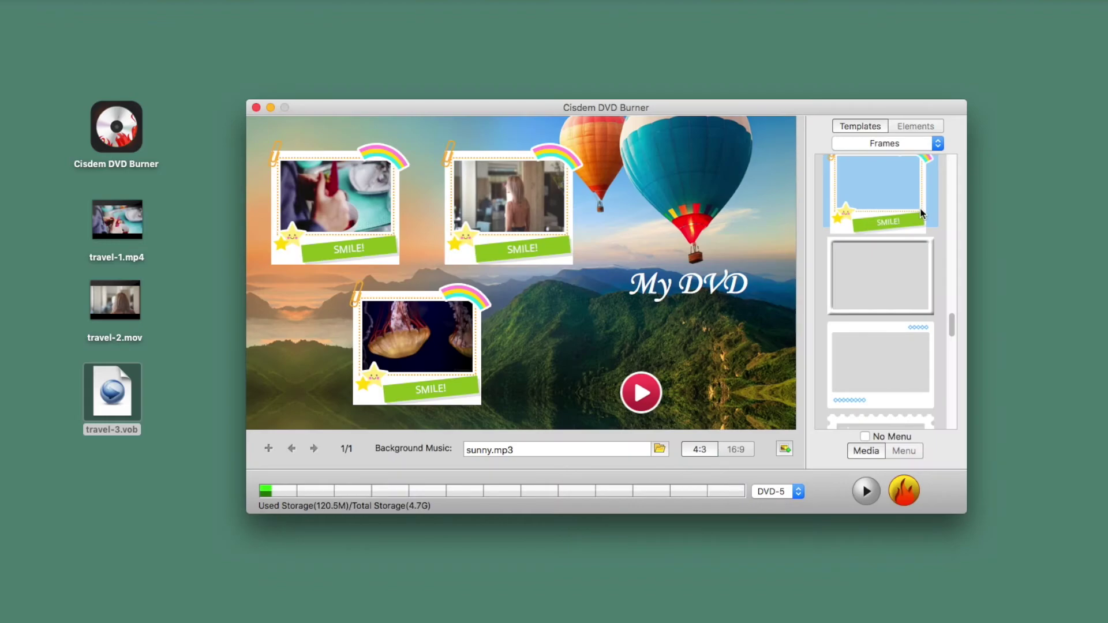
- Set the burn output to an ISO File instead of a DVD folder
{"action": "left_click", "coordinate": [904, 491]}
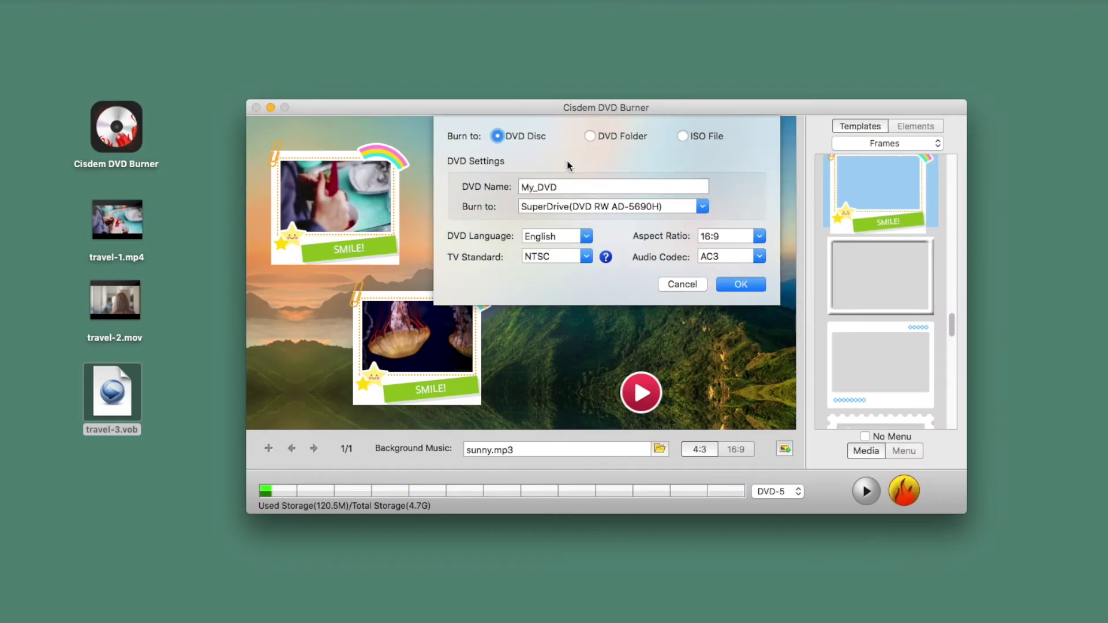
{"action": "left_click", "coordinate": [591, 136]}
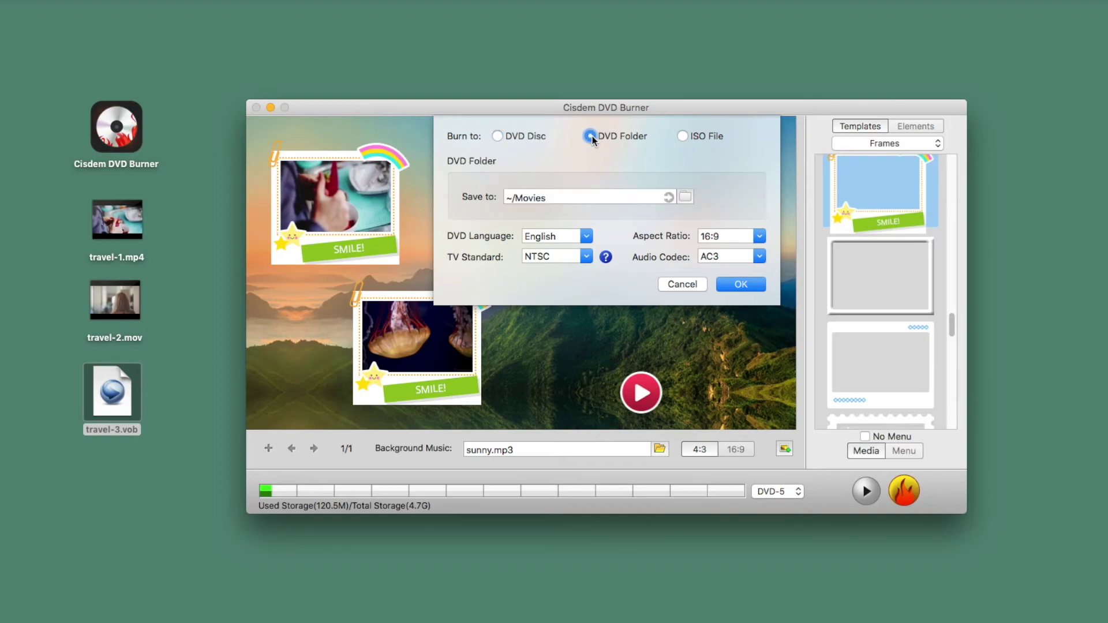
{"action": "left_click", "coordinate": [683, 136]}
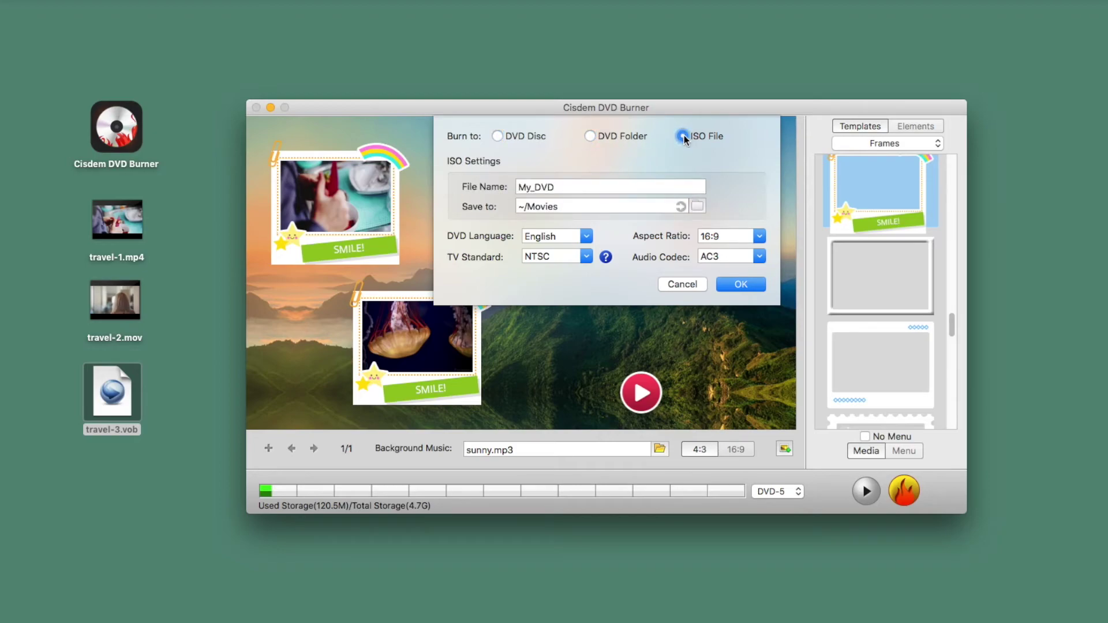
- Keep English as DVD language and NTSC as TV standard, choosing United States
{"action": "left_click", "coordinate": [587, 236]}
{"action": "scroll", "coordinate": [572, 328], "scroll_direction": "down", "scroll_amount": 15}
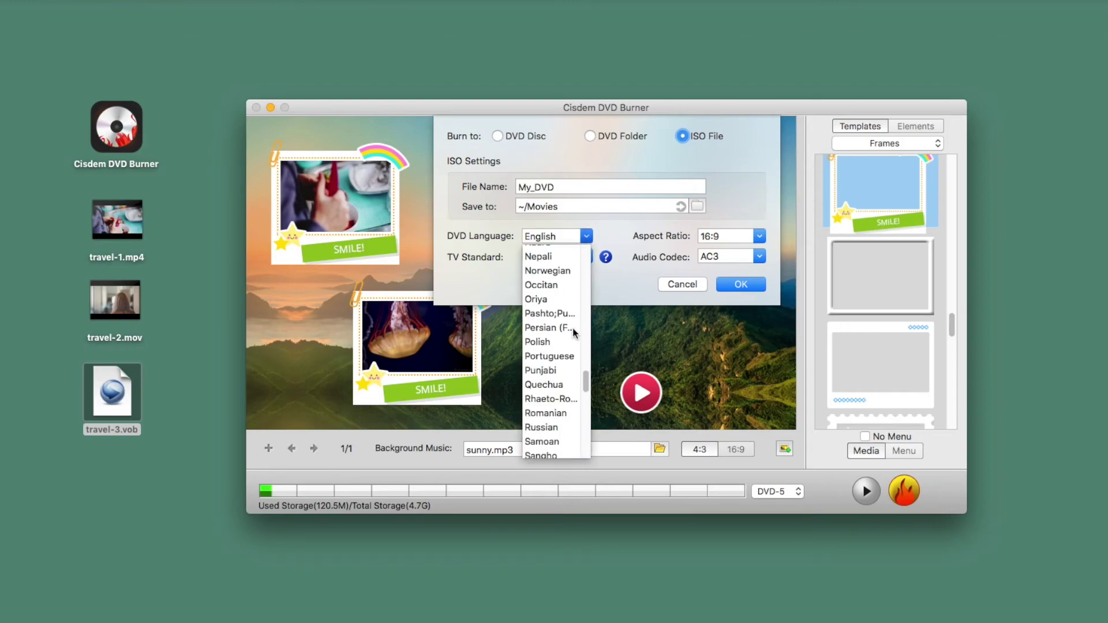
{"action": "left_click", "coordinate": [617, 239]}
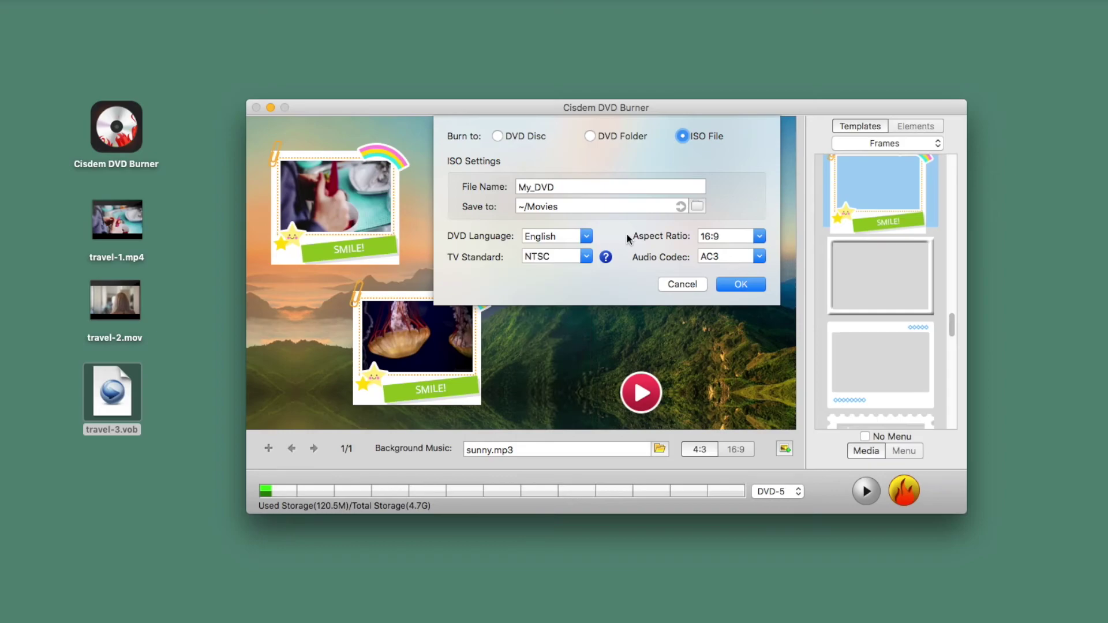
{"action": "left_click", "coordinate": [588, 257]}
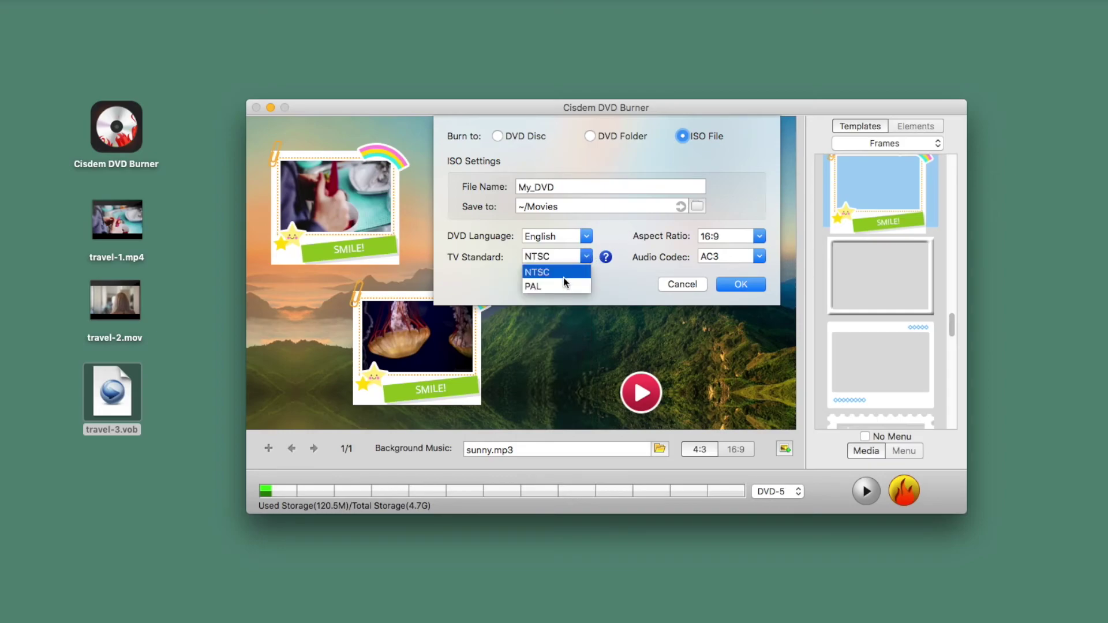
{"action": "left_click", "coordinate": [607, 258]}
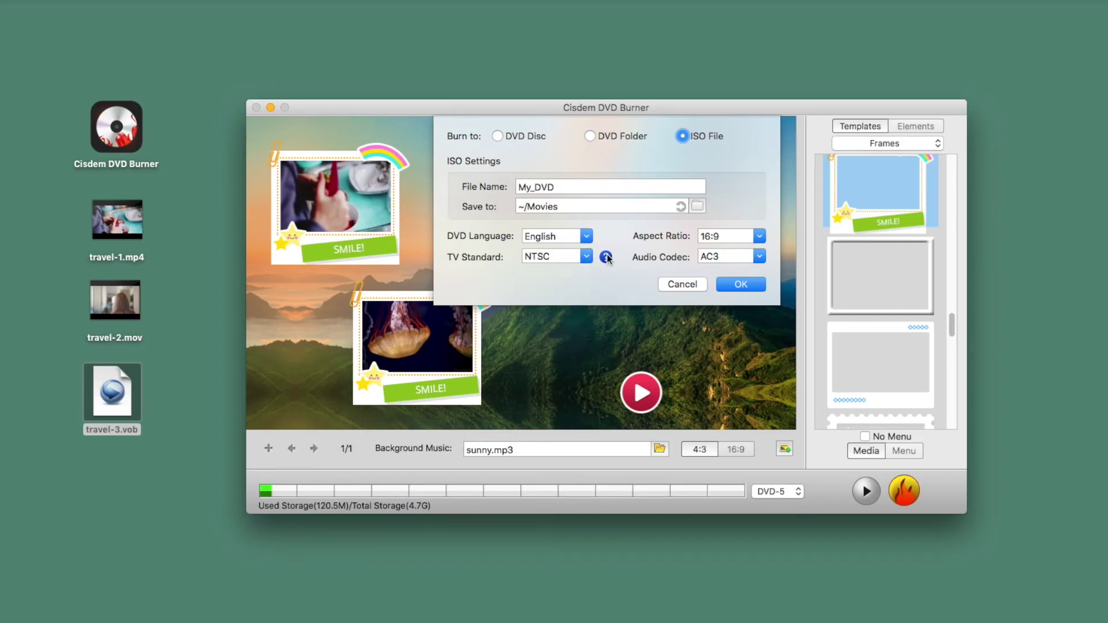
{"action": "left_click", "coordinate": [606, 258]}
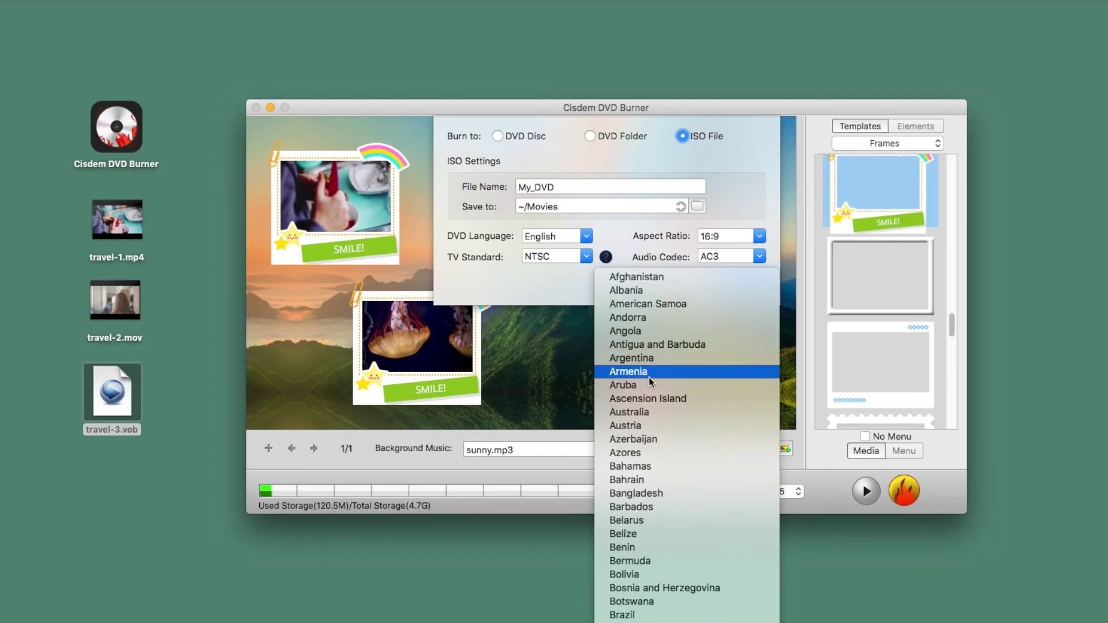
{"action": "scroll", "coordinate": [648, 376], "scroll_direction": "down", "scroll_amount": 10}
{"action": "scroll", "coordinate": [649, 375], "scroll_direction": "down", "scroll_amount": 20}
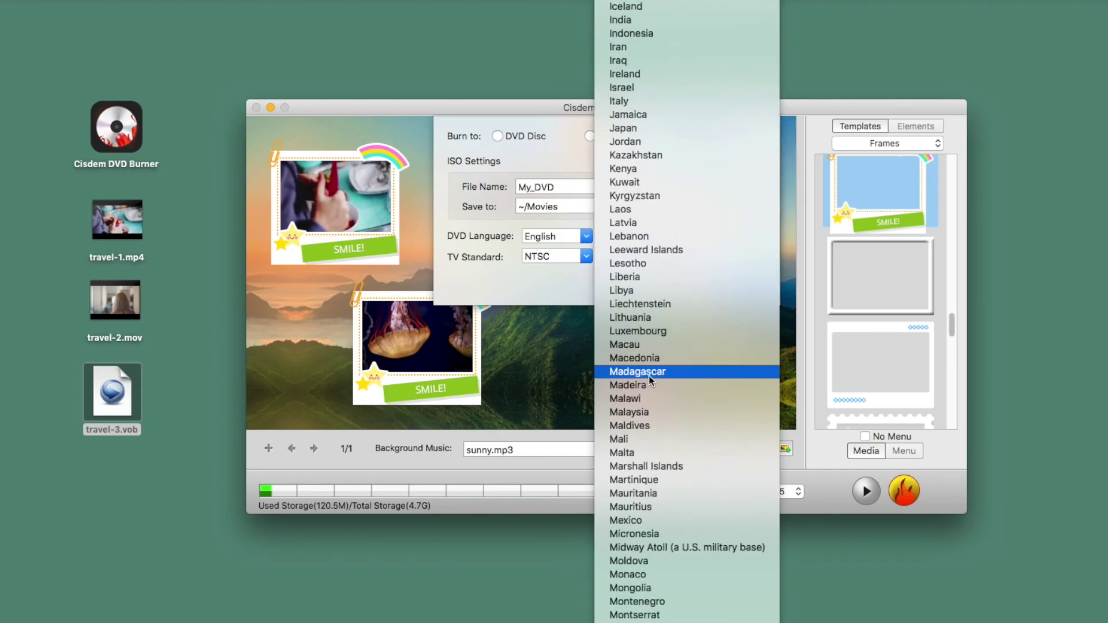
{"action": "scroll", "coordinate": [649, 376], "scroll_direction": "down", "scroll_amount": 5}
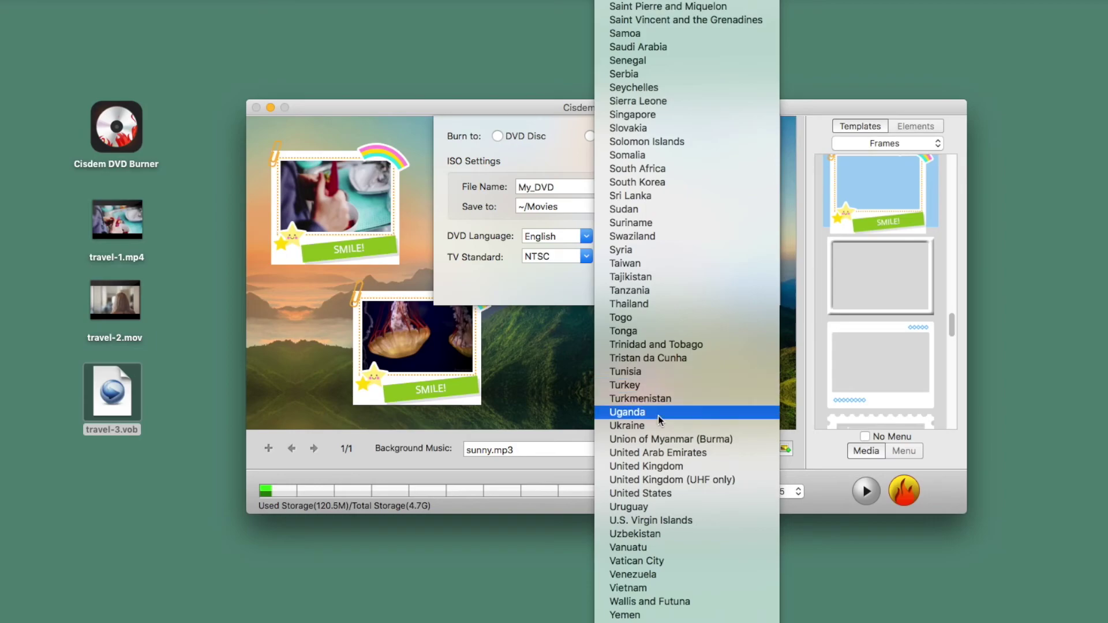
{"action": "left_click", "coordinate": [678, 491]}
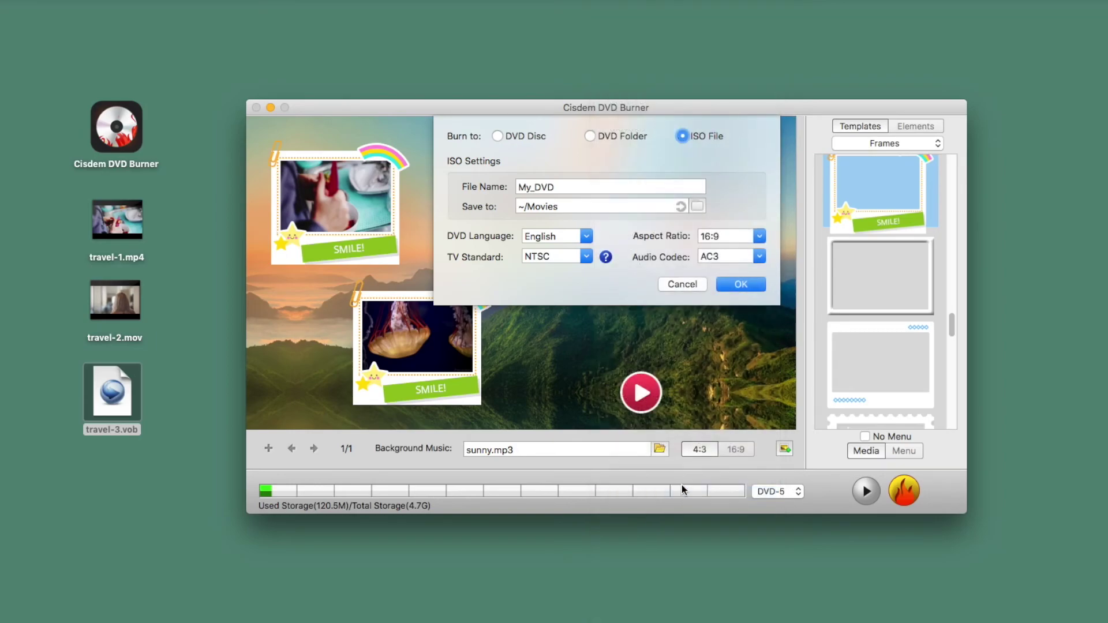
- Build the travel DVD menu project into an ISO image and acknowledge the success alert
{"action": "left_click", "coordinate": [741, 288]}
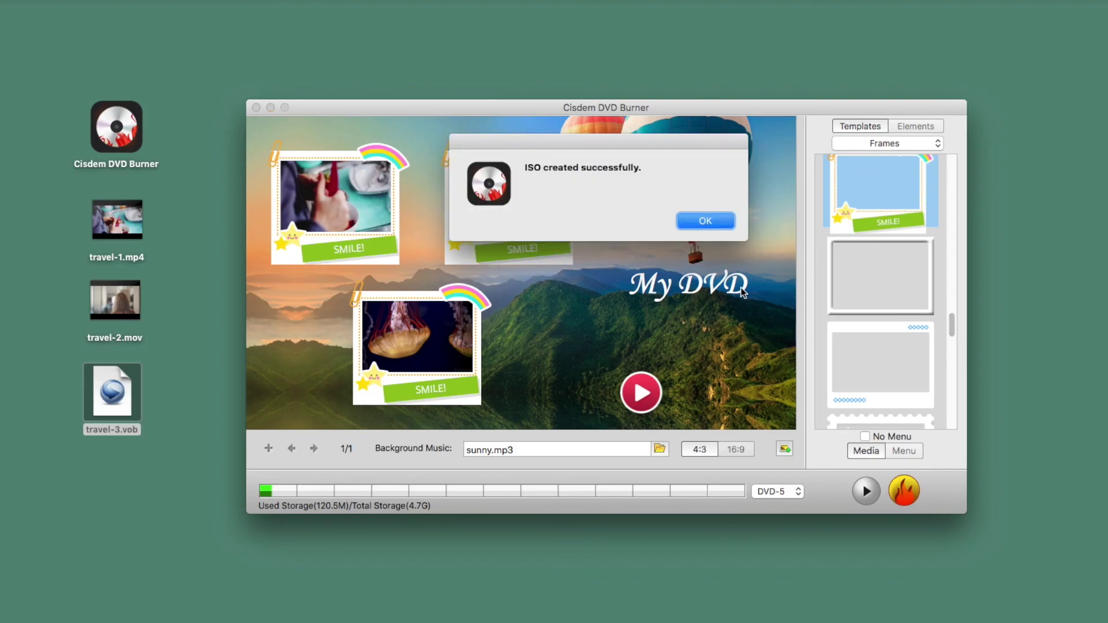
{"action": "left_click", "coordinate": [716, 221]}
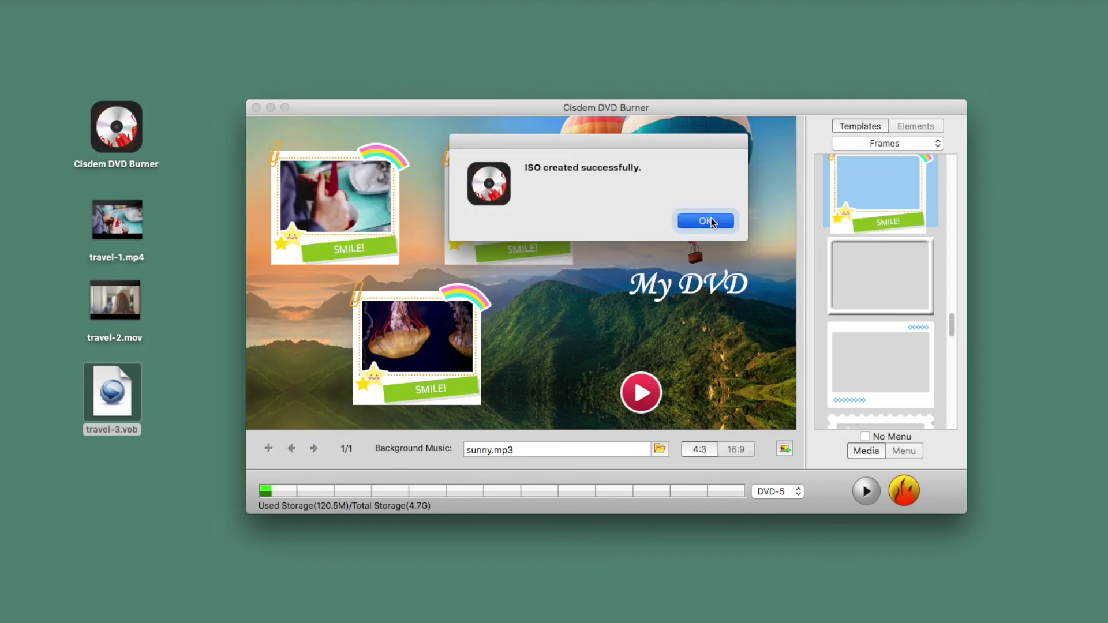